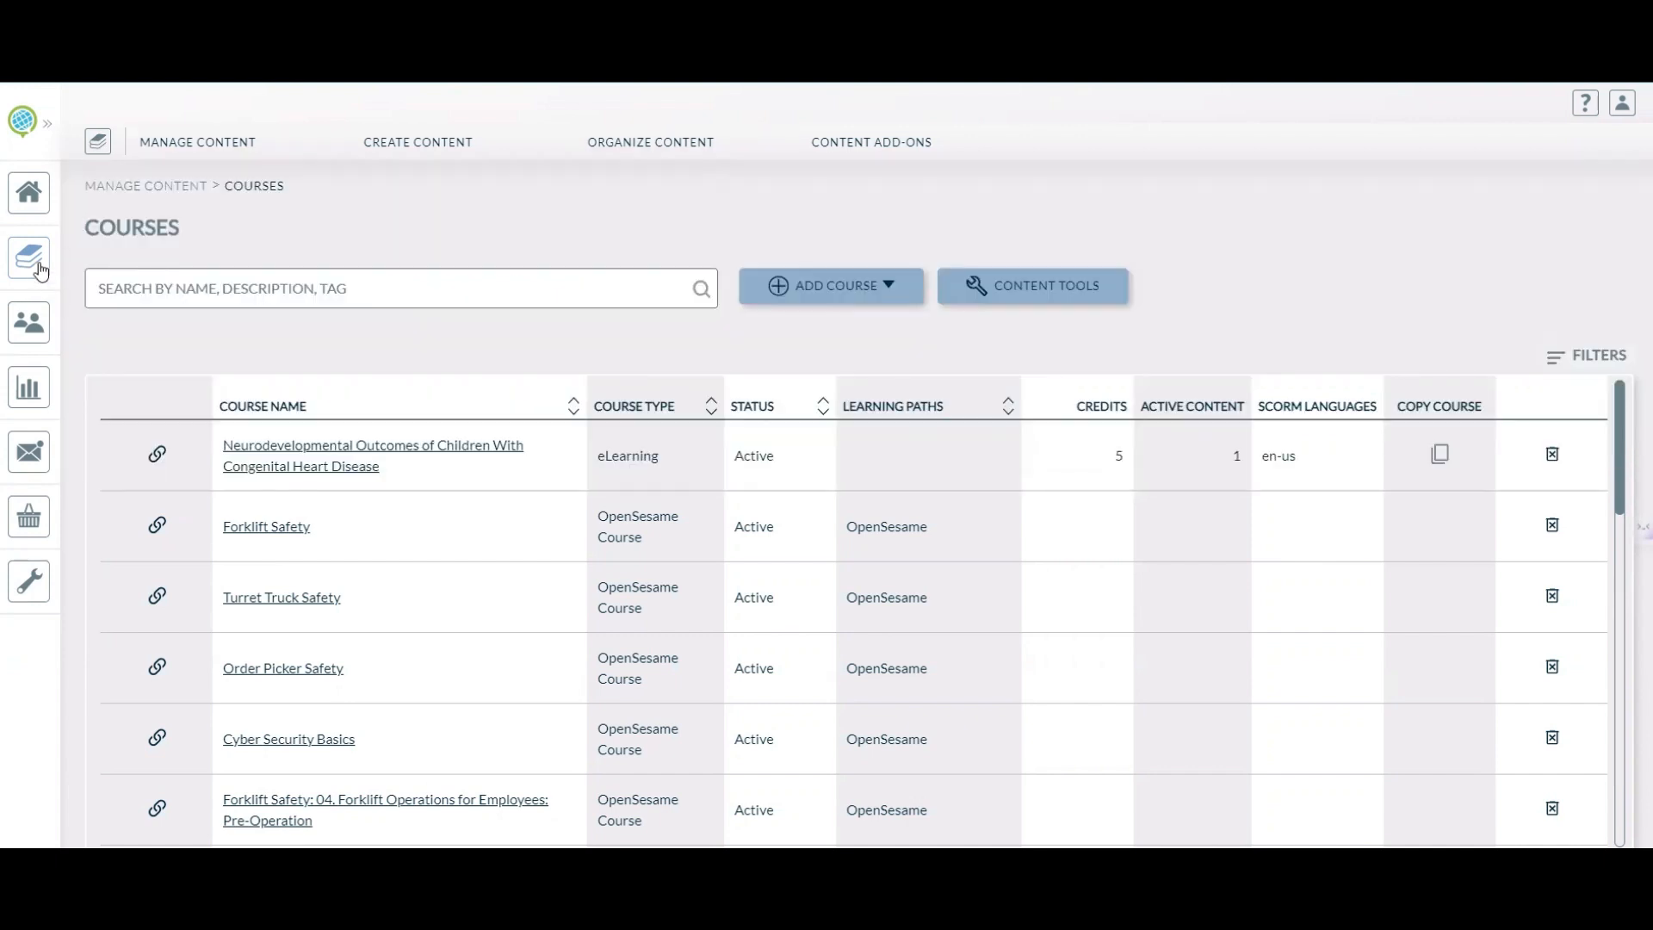
Step: Start a new eLearning course from the content area
click(48, 125)
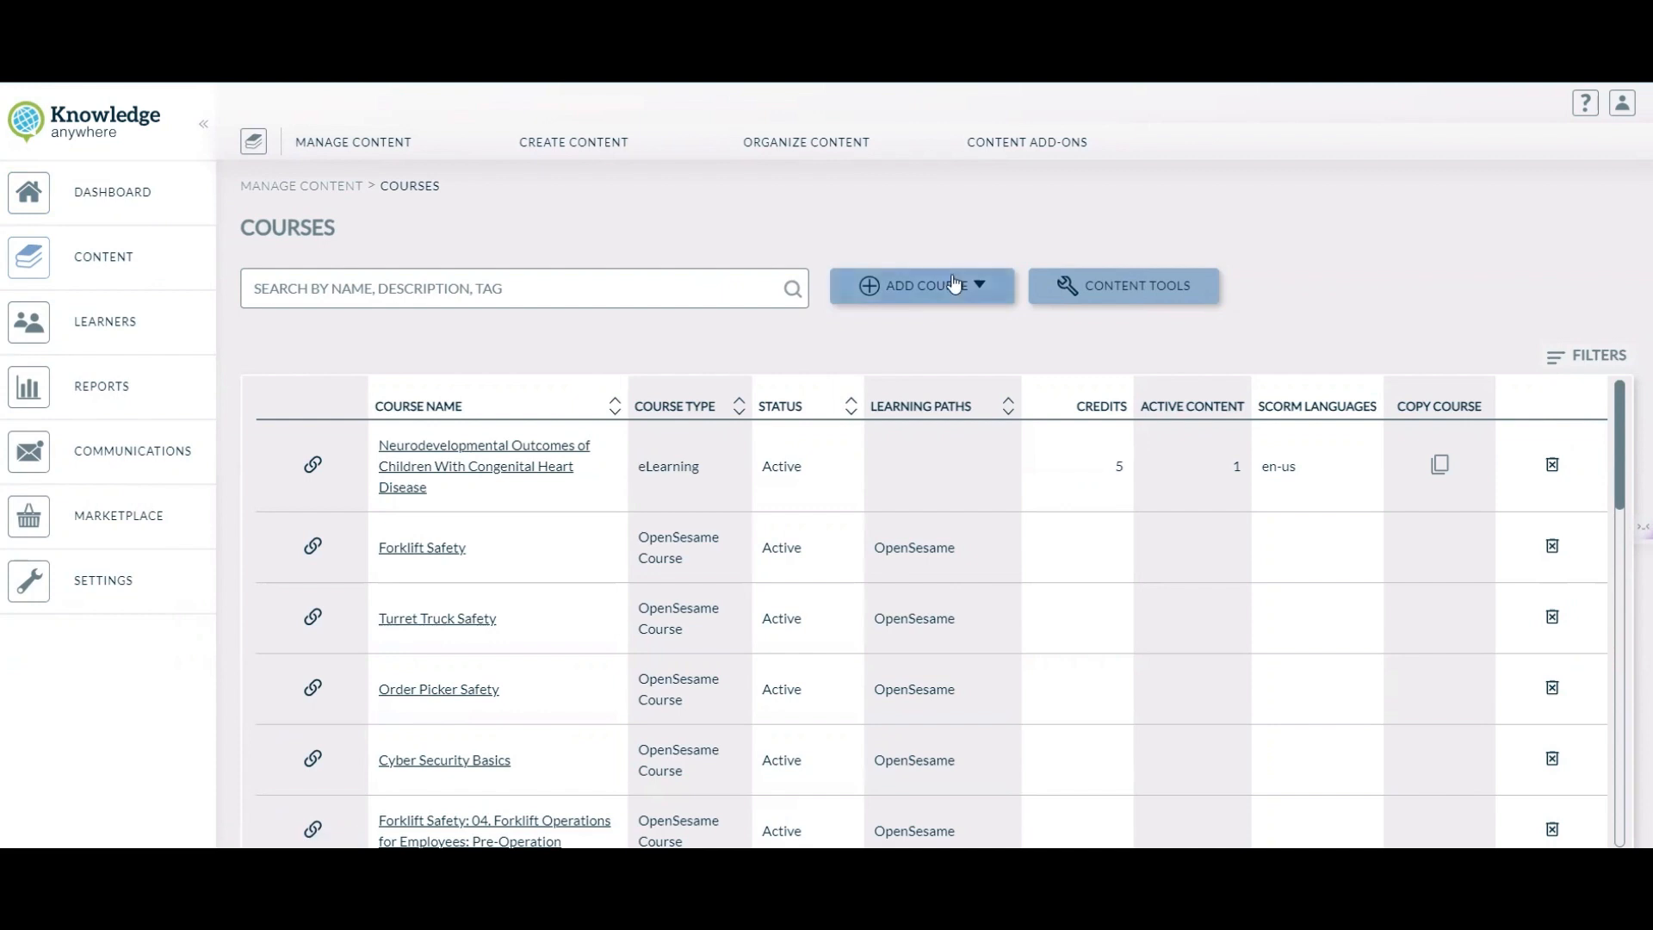
click(970, 295)
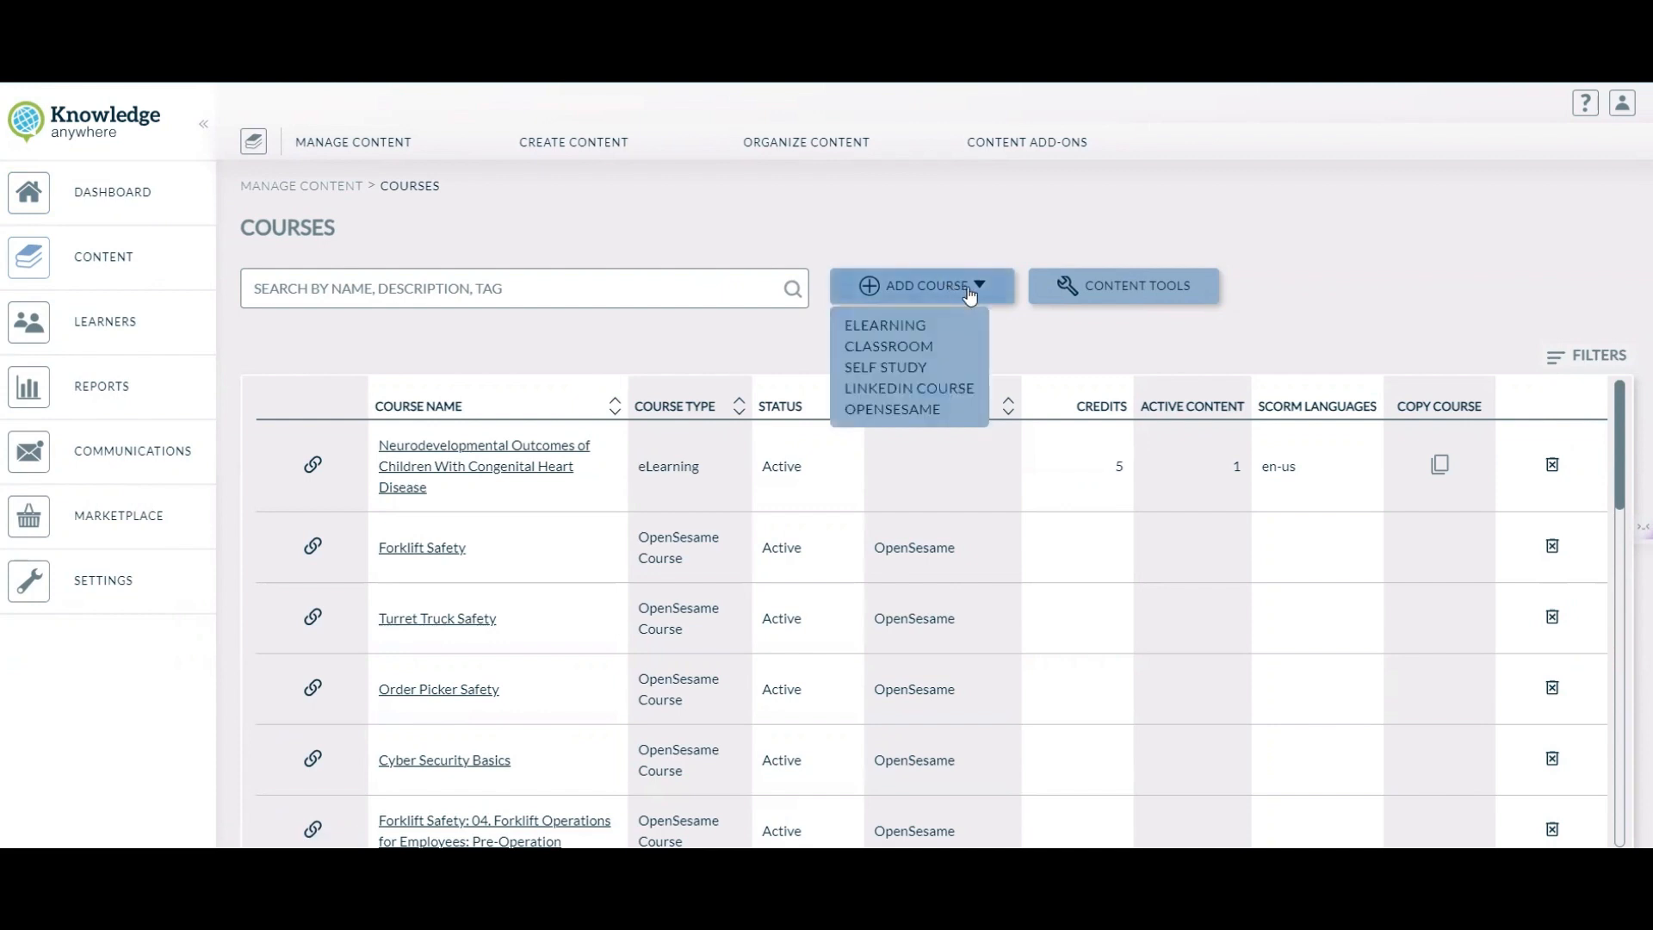
click(874, 327)
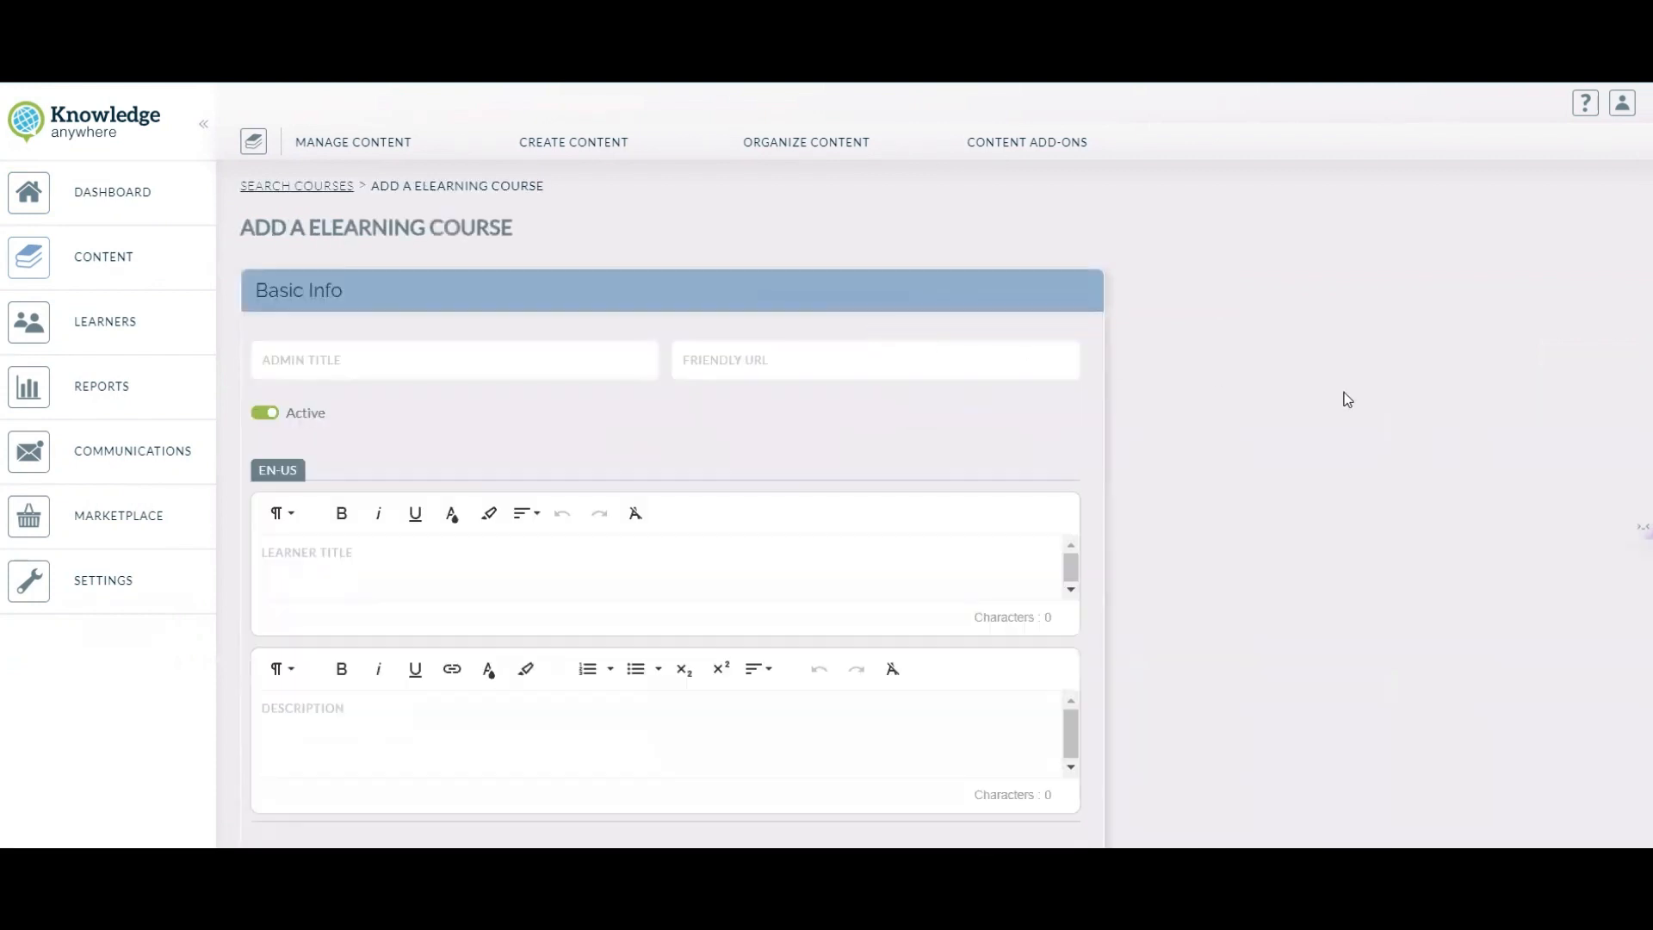
mouse_move(606, 162)
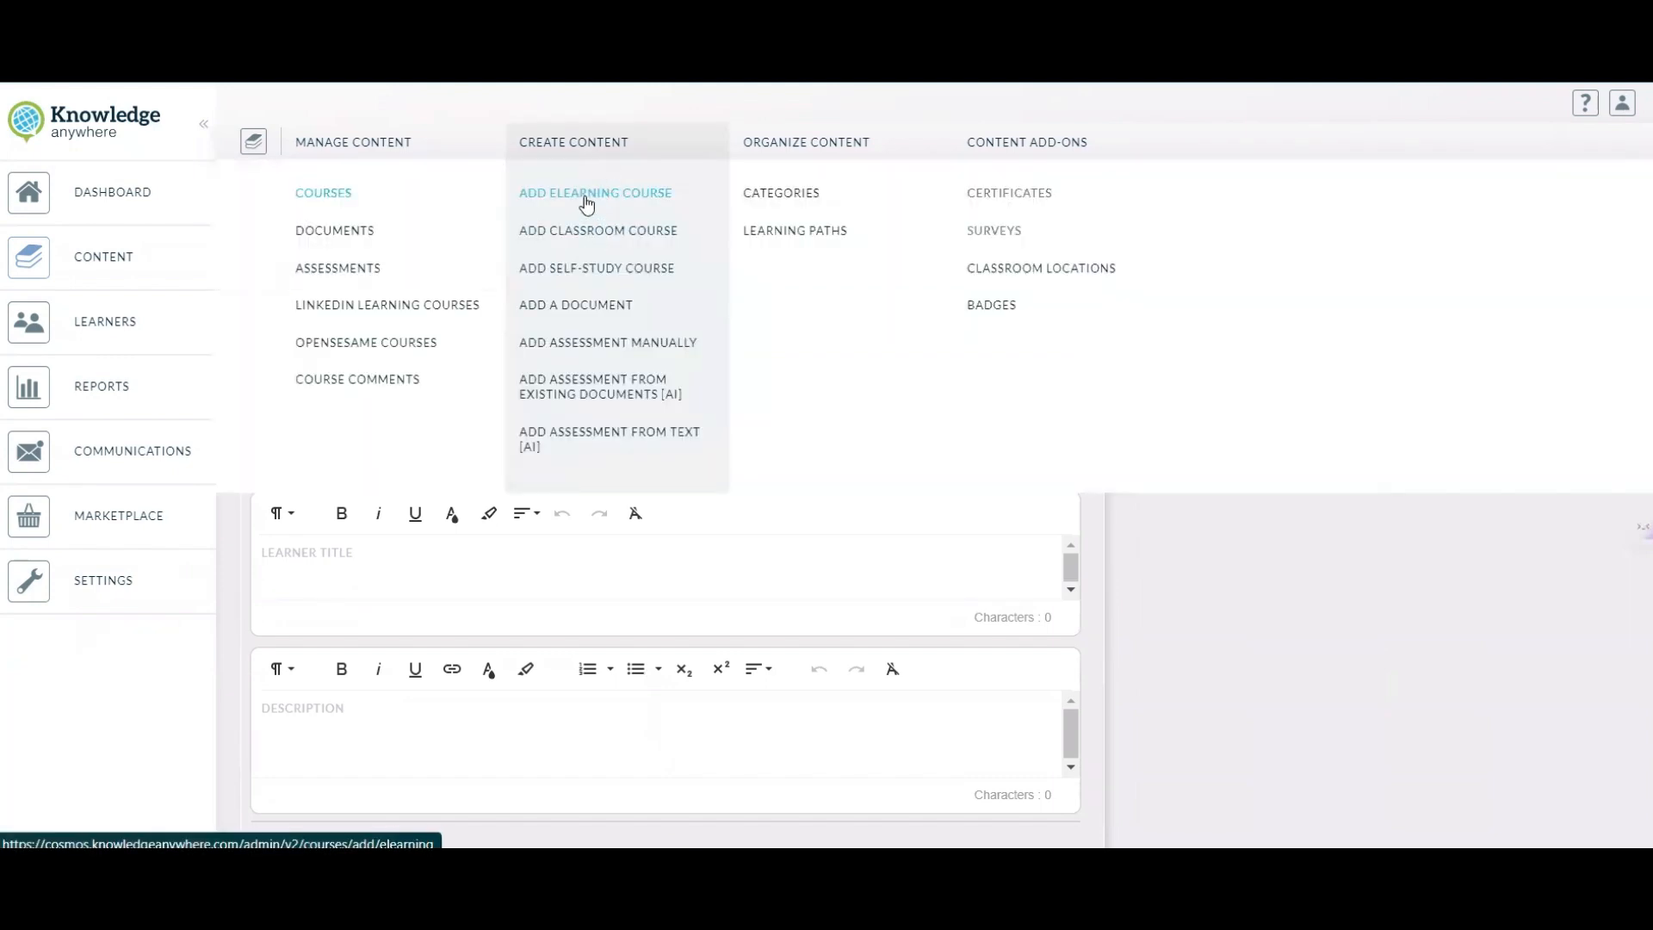
click(586, 198)
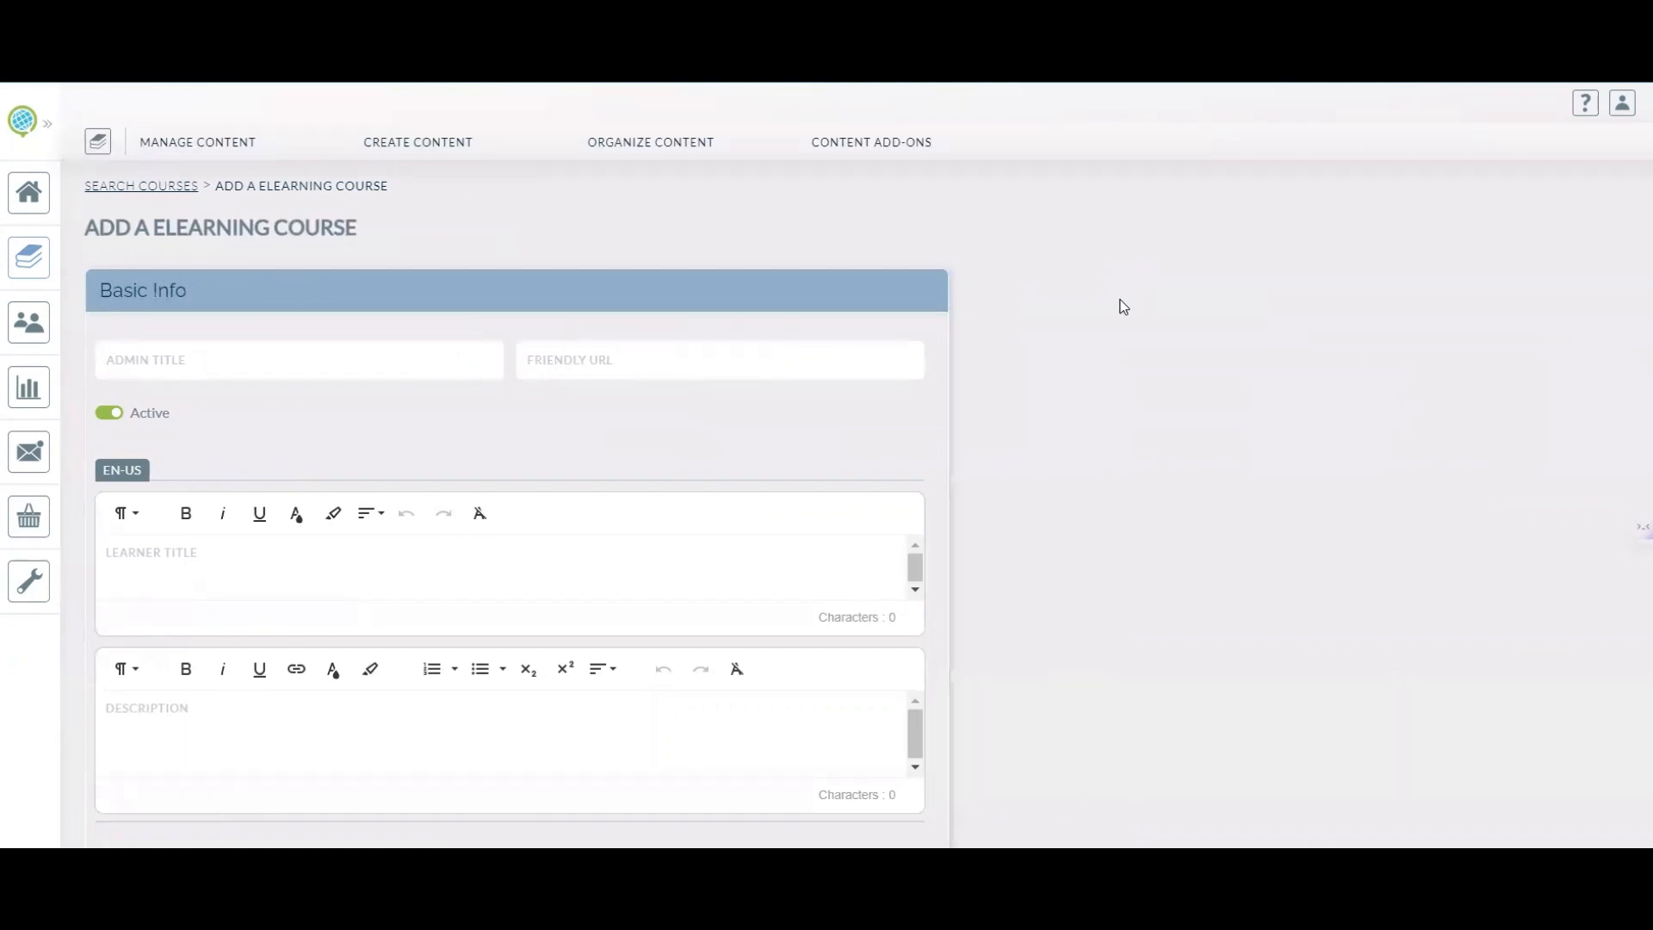
Step: Enter "Fake Title #1" as the course's admin and learner title and "Description here" as its description
click(269, 373)
text(Fake Title #1)
click(240, 583)
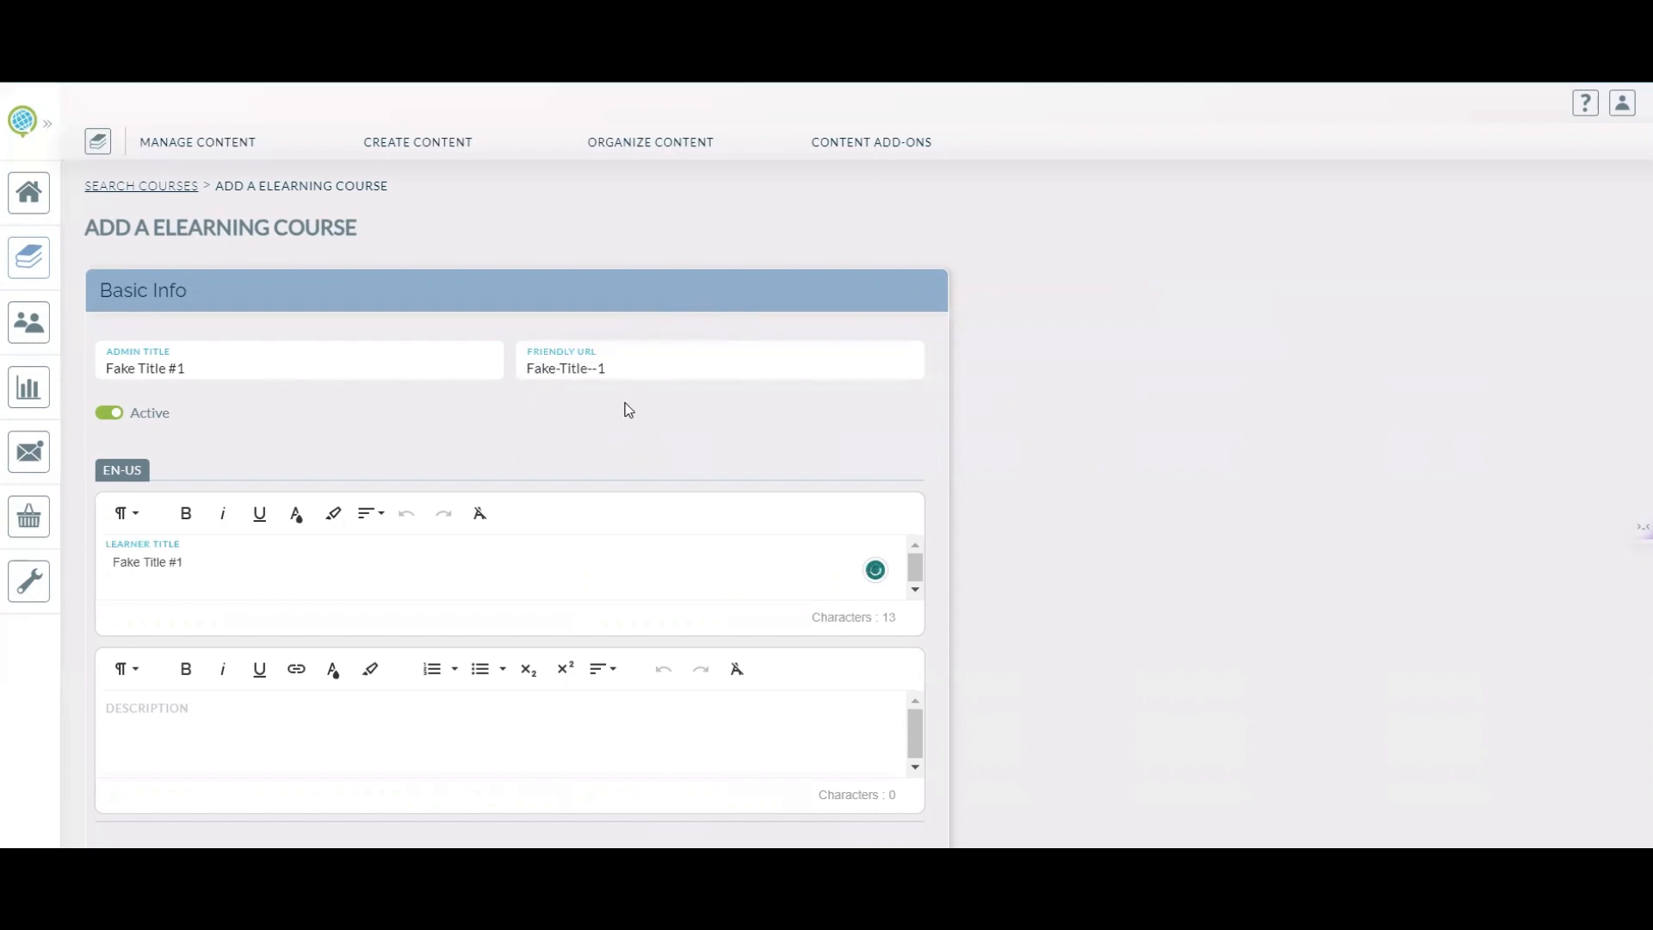
scroll(622, 414, down, 3)
click(172, 501)
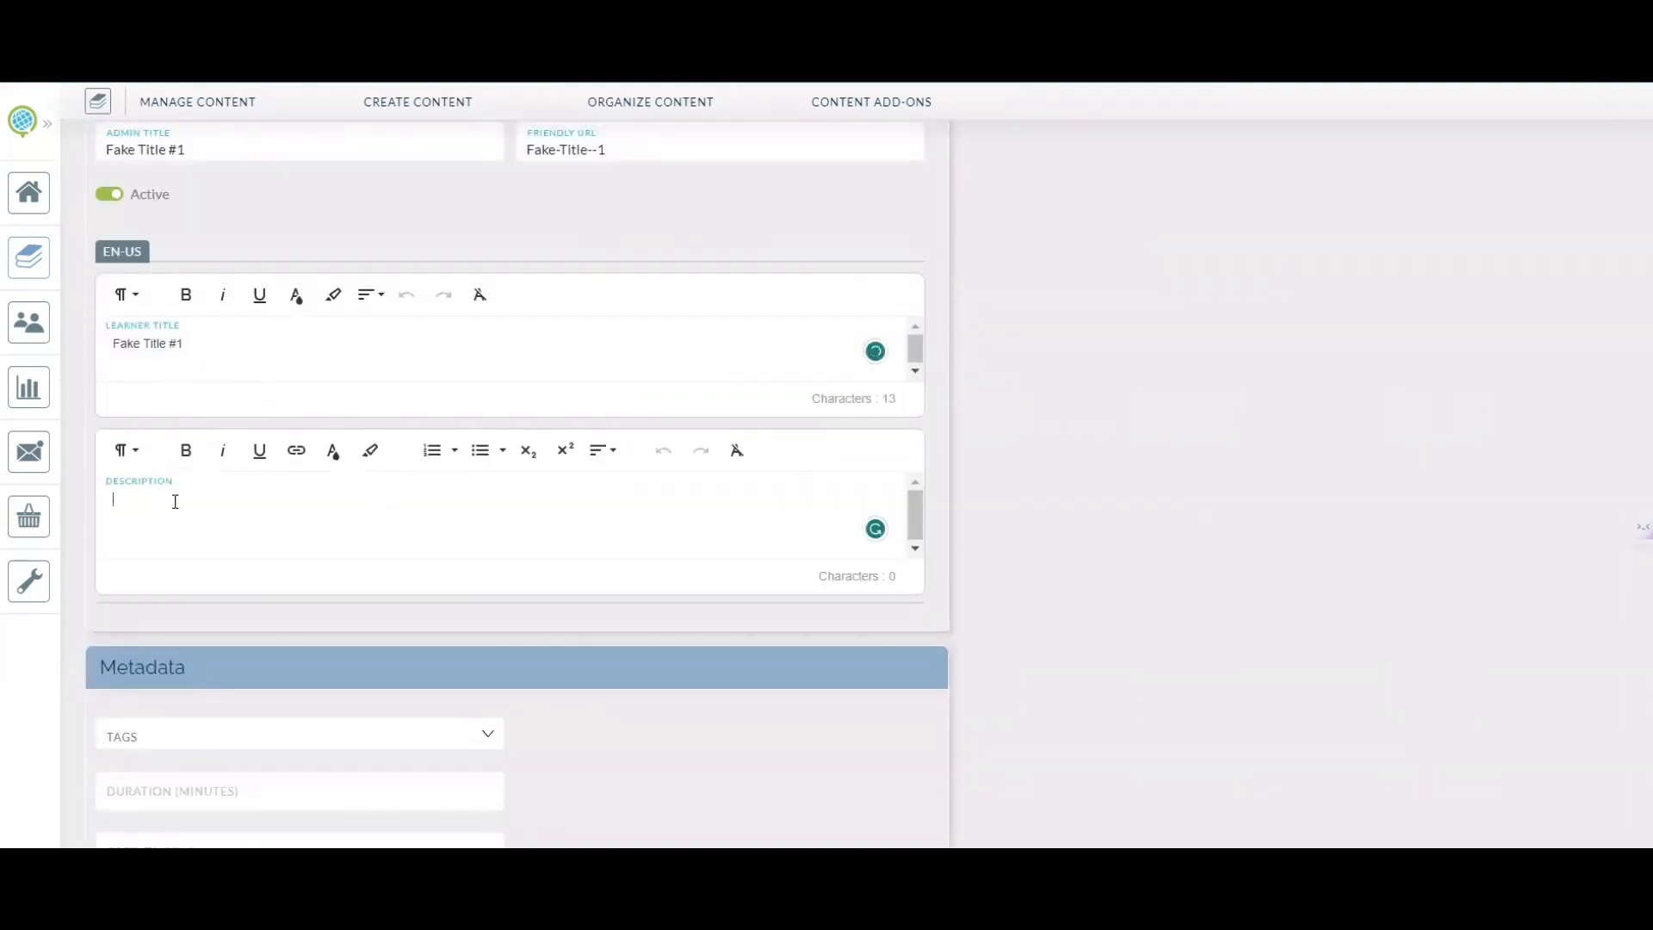
text(Description here)
Step: Tag the course with Customer Service in its metadata
scroll(343, 613, down, 2)
click(203, 568)
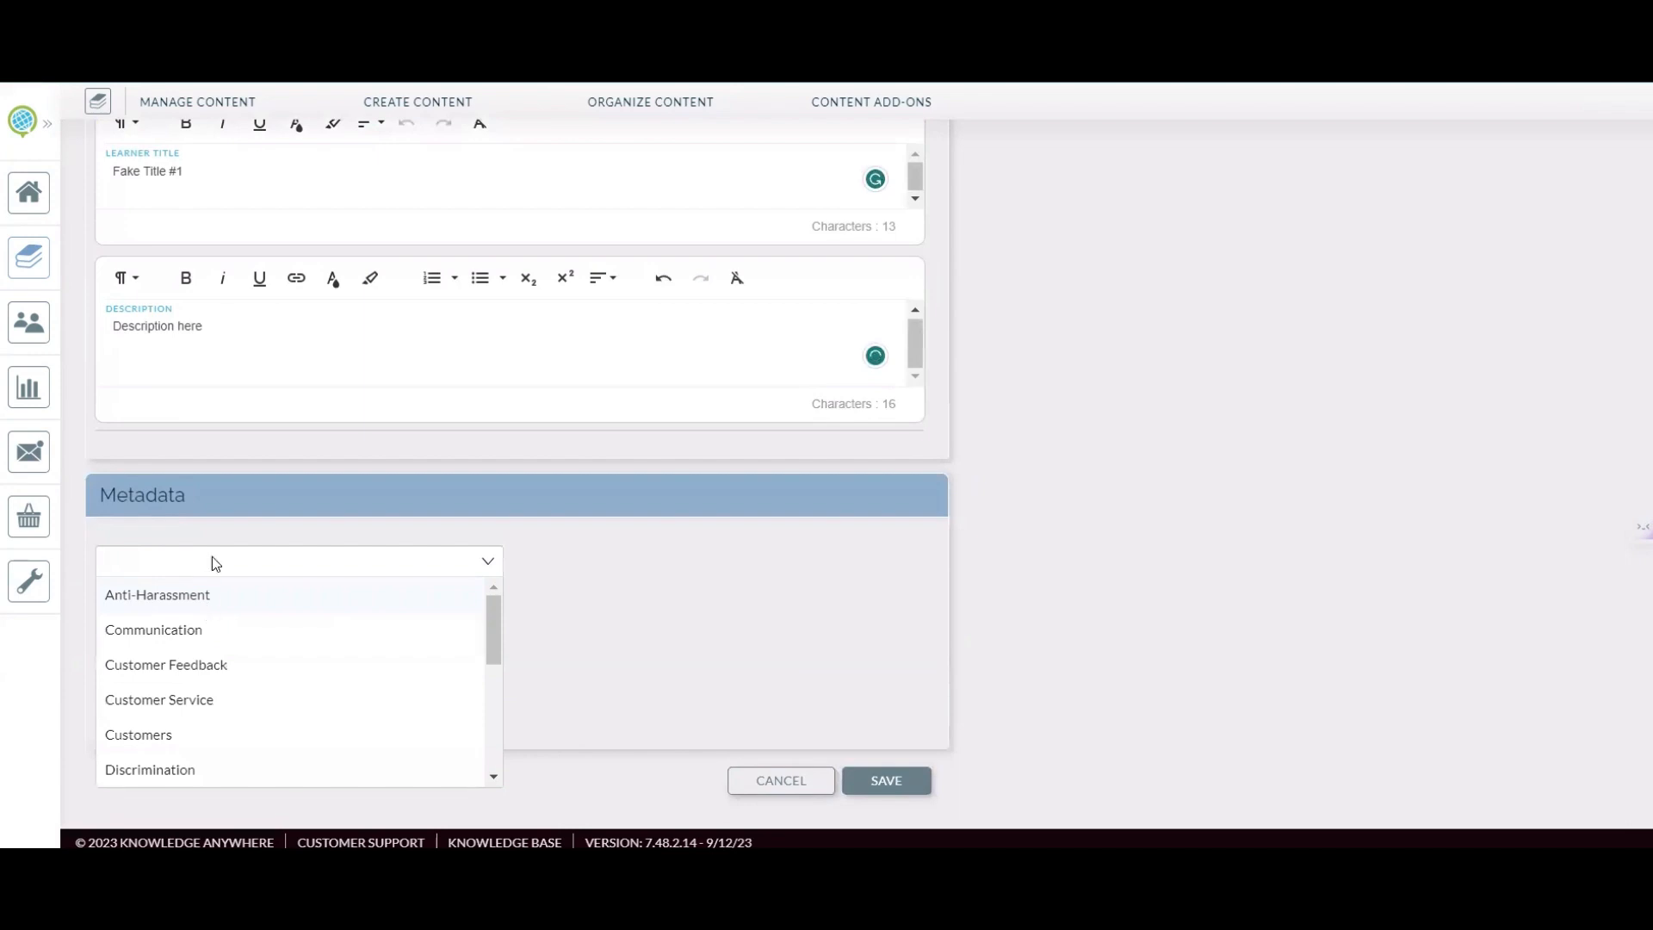
scroll(364, 673, down, 2)
scroll(364, 673, down, 2)
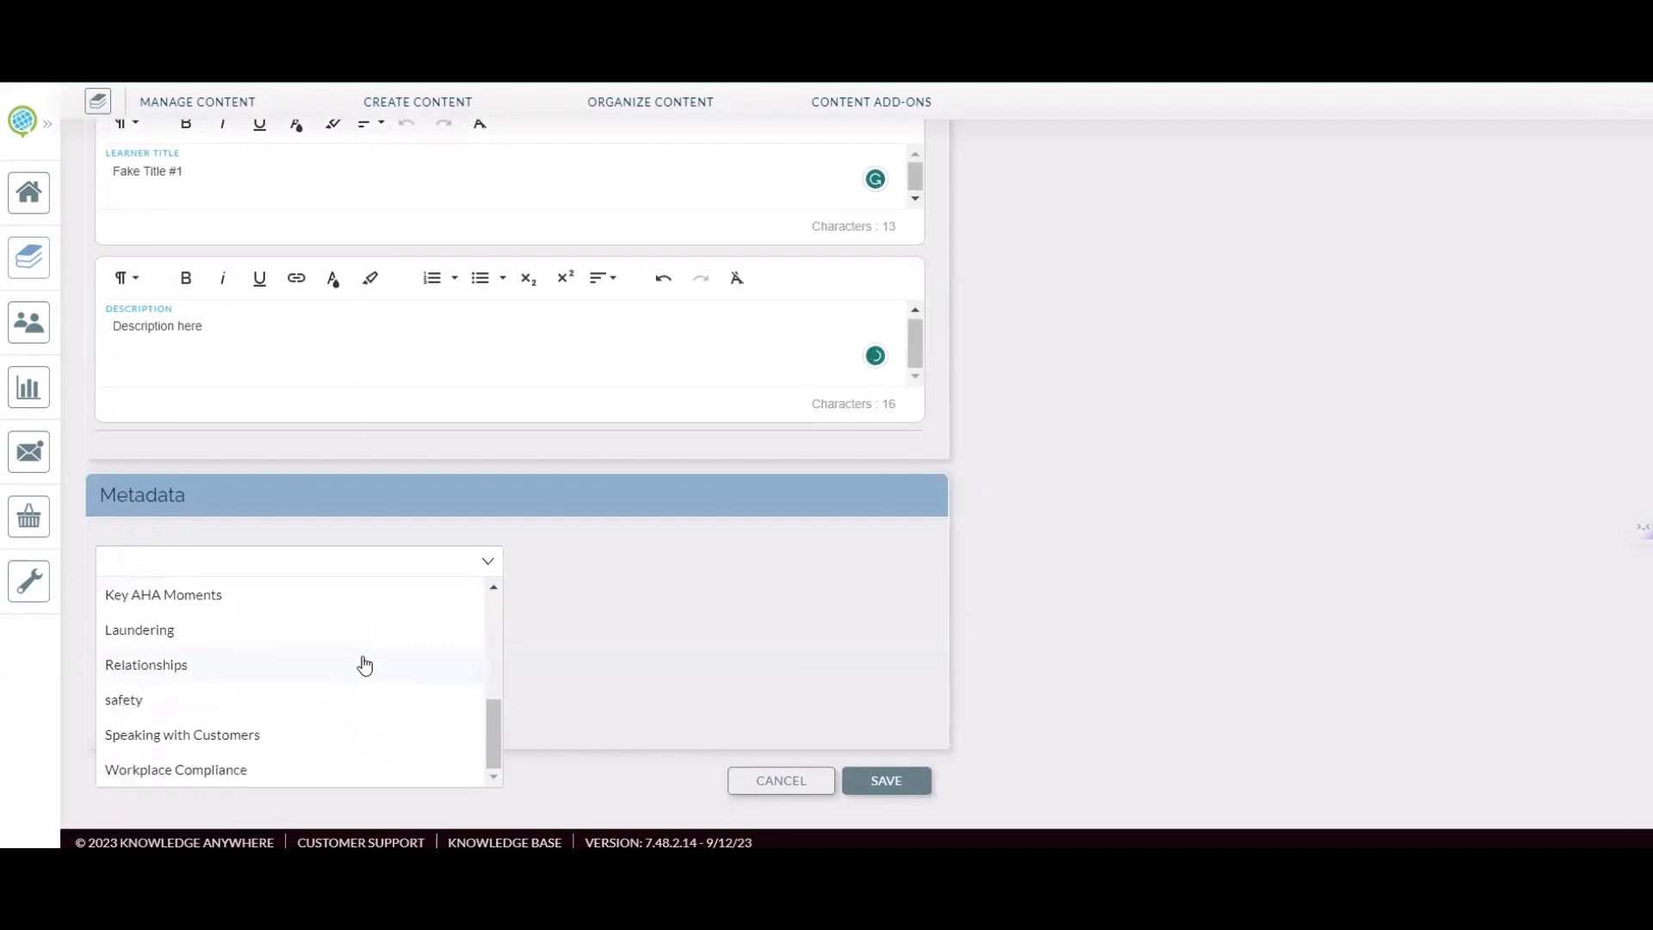
scroll(365, 649, up, 5)
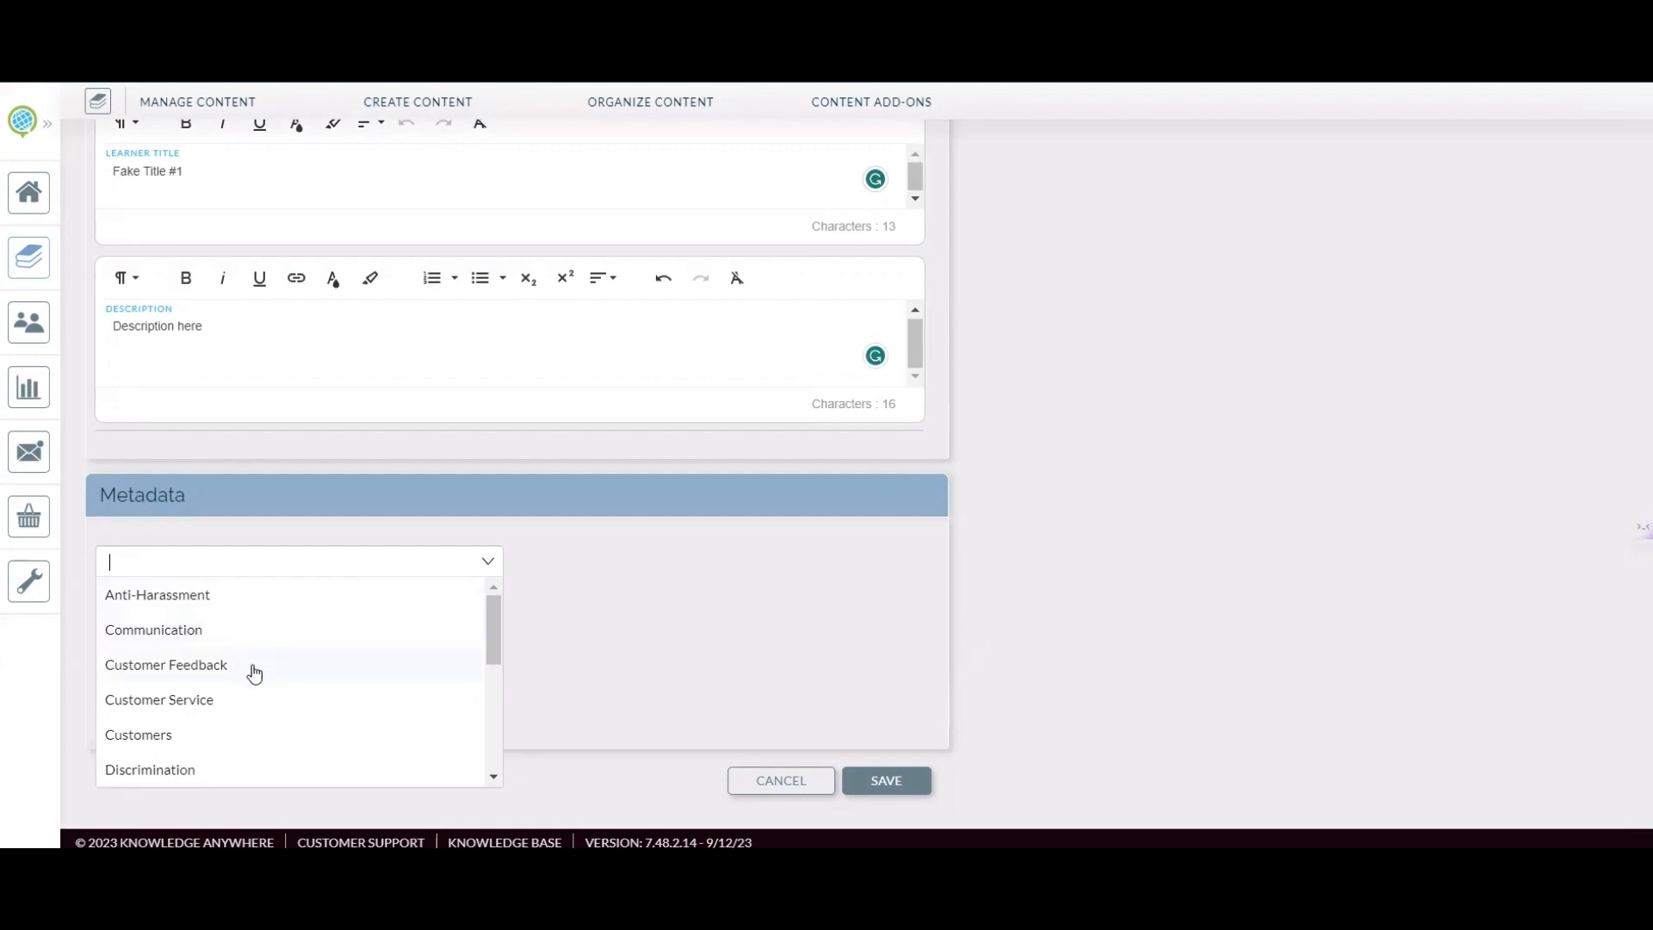
click(265, 699)
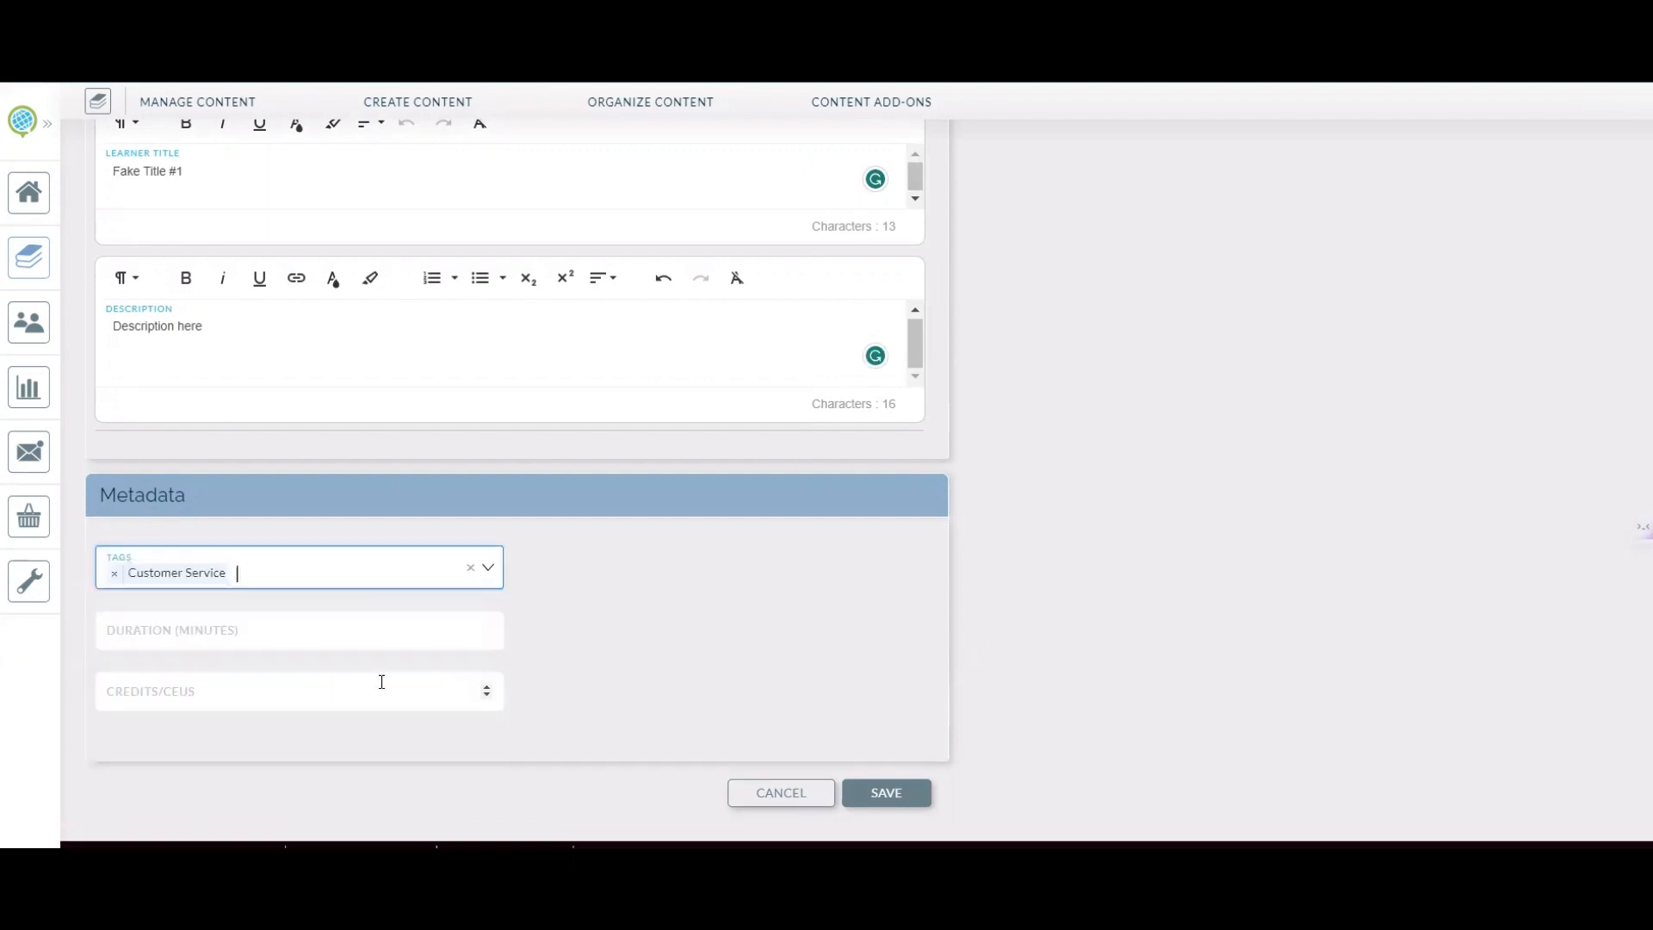
Step: Set the course duration to 9 minutes and the credits/CEUs to 5, and save the new course
click(313, 629)
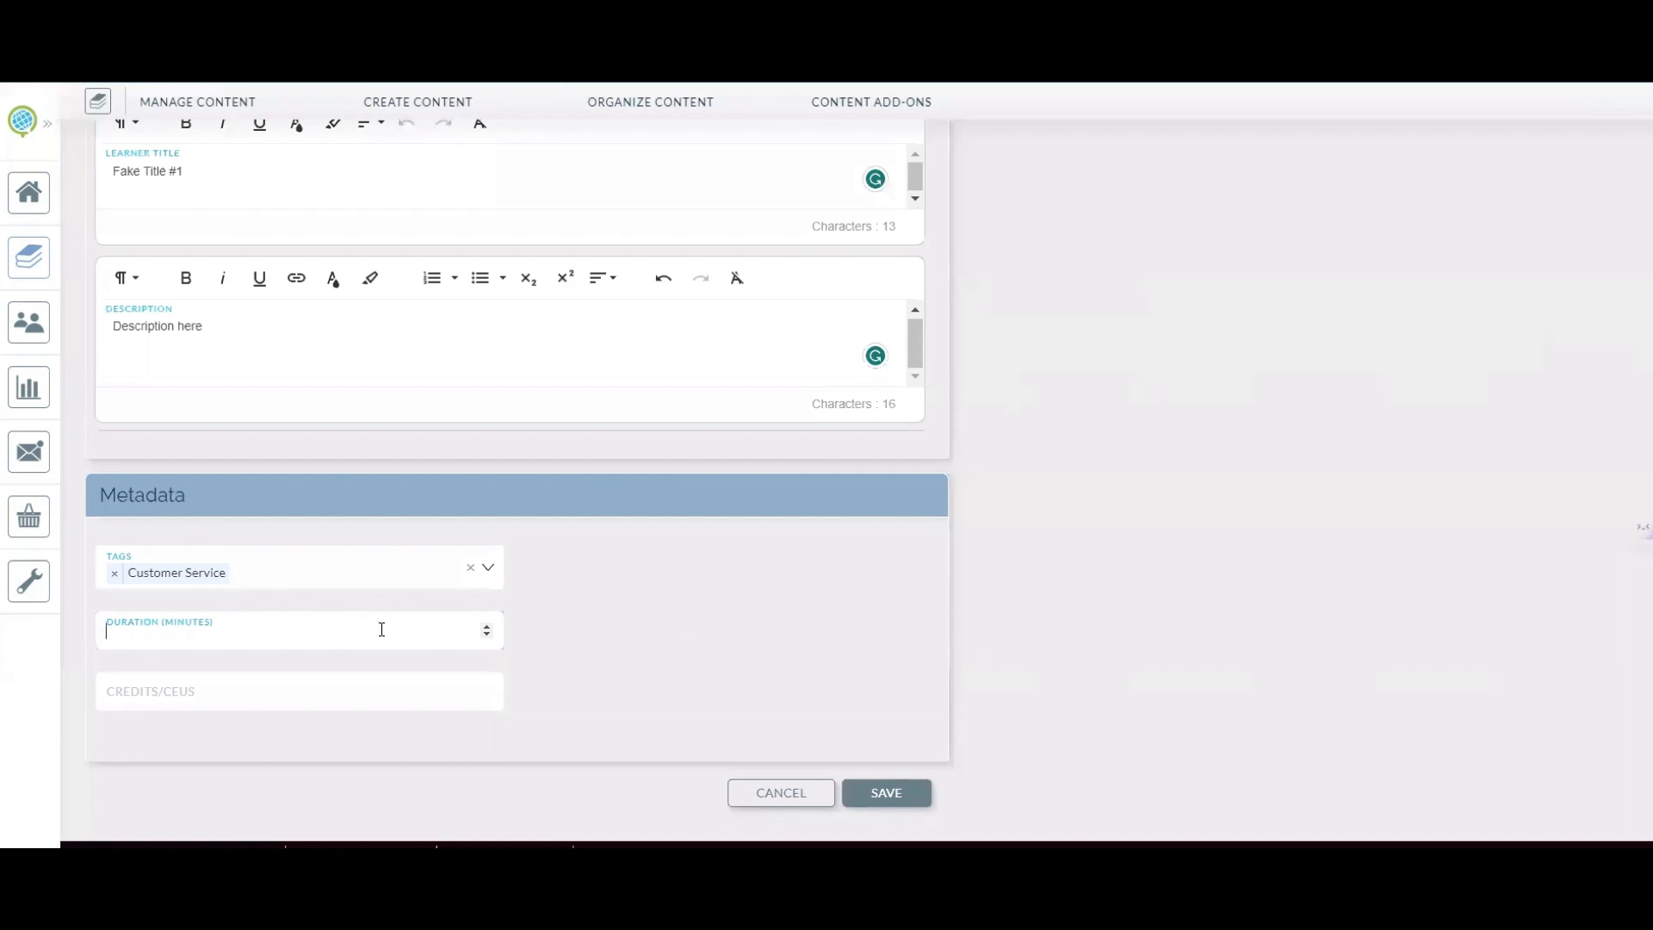
text(9)
click(295, 684)
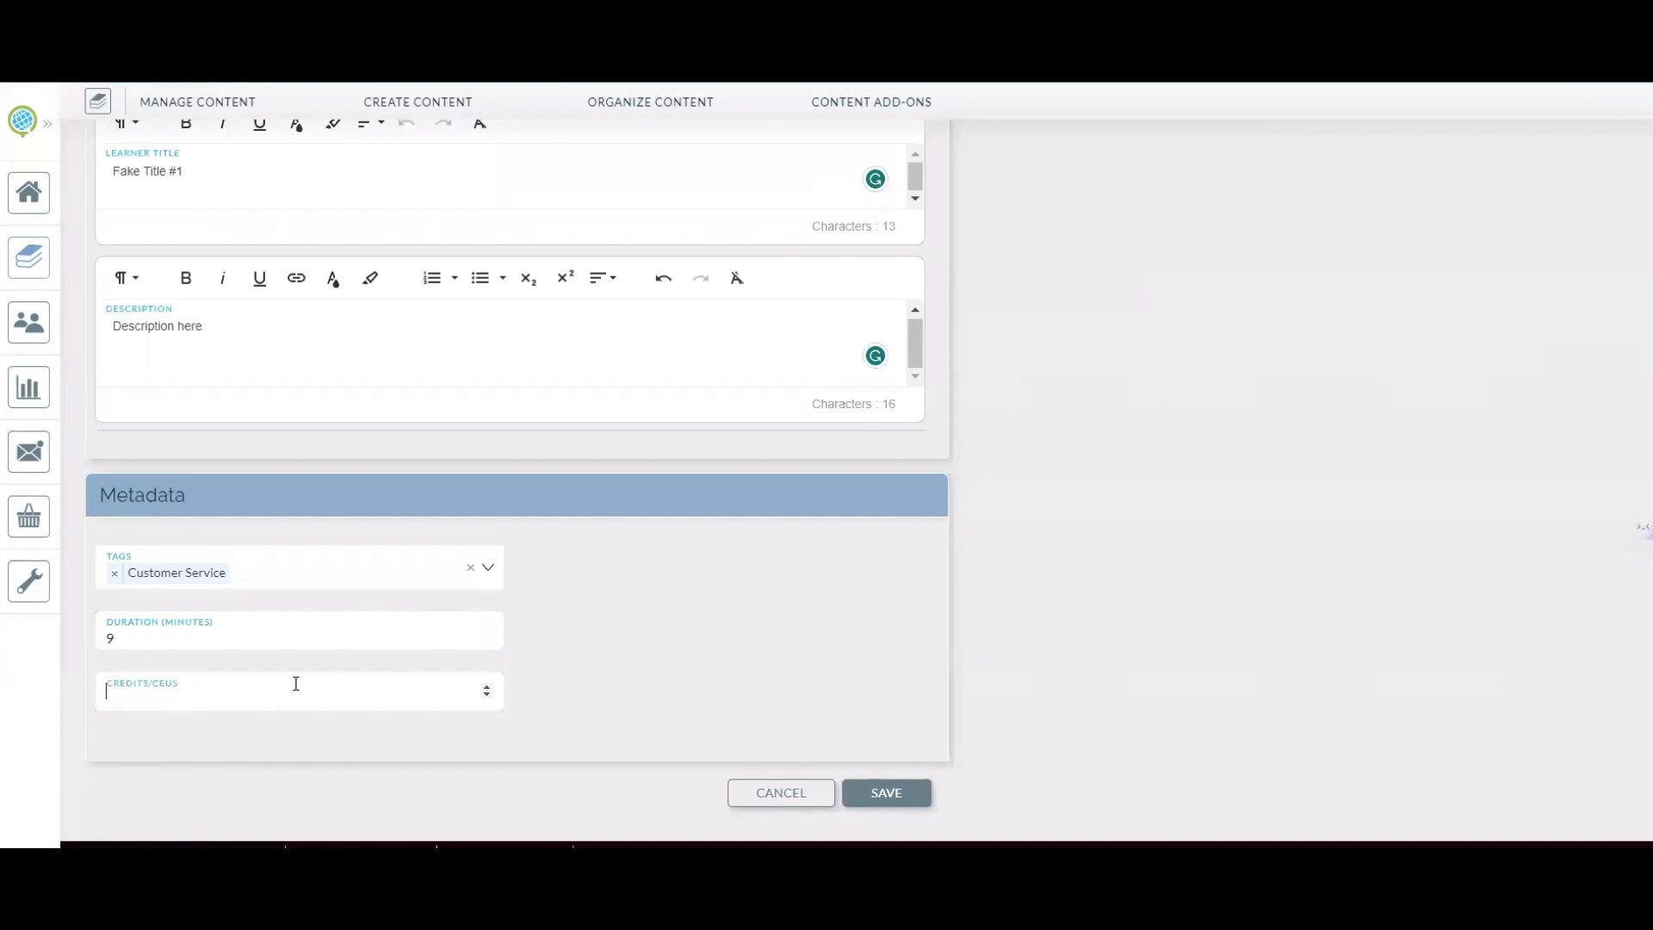
click(487, 687)
text(4)
click(488, 694)
click(1029, 676)
click(893, 790)
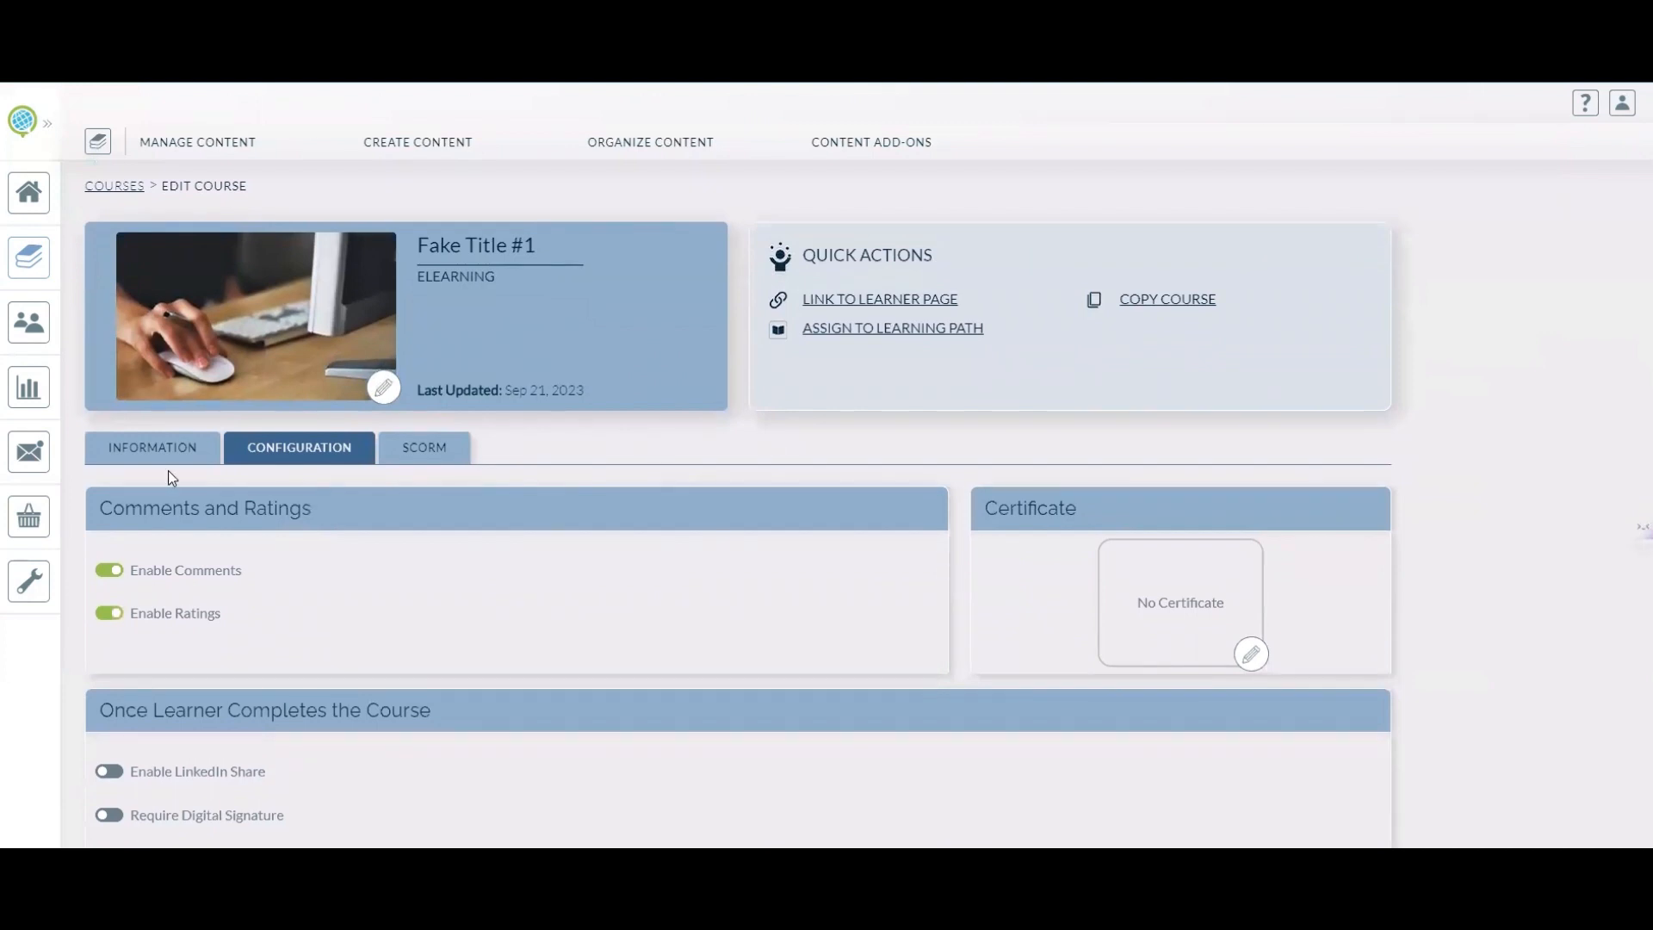
Step: Open the certificate choices for the course and look over the completion settings in its configuration
scroll(722, 572, down, 4)
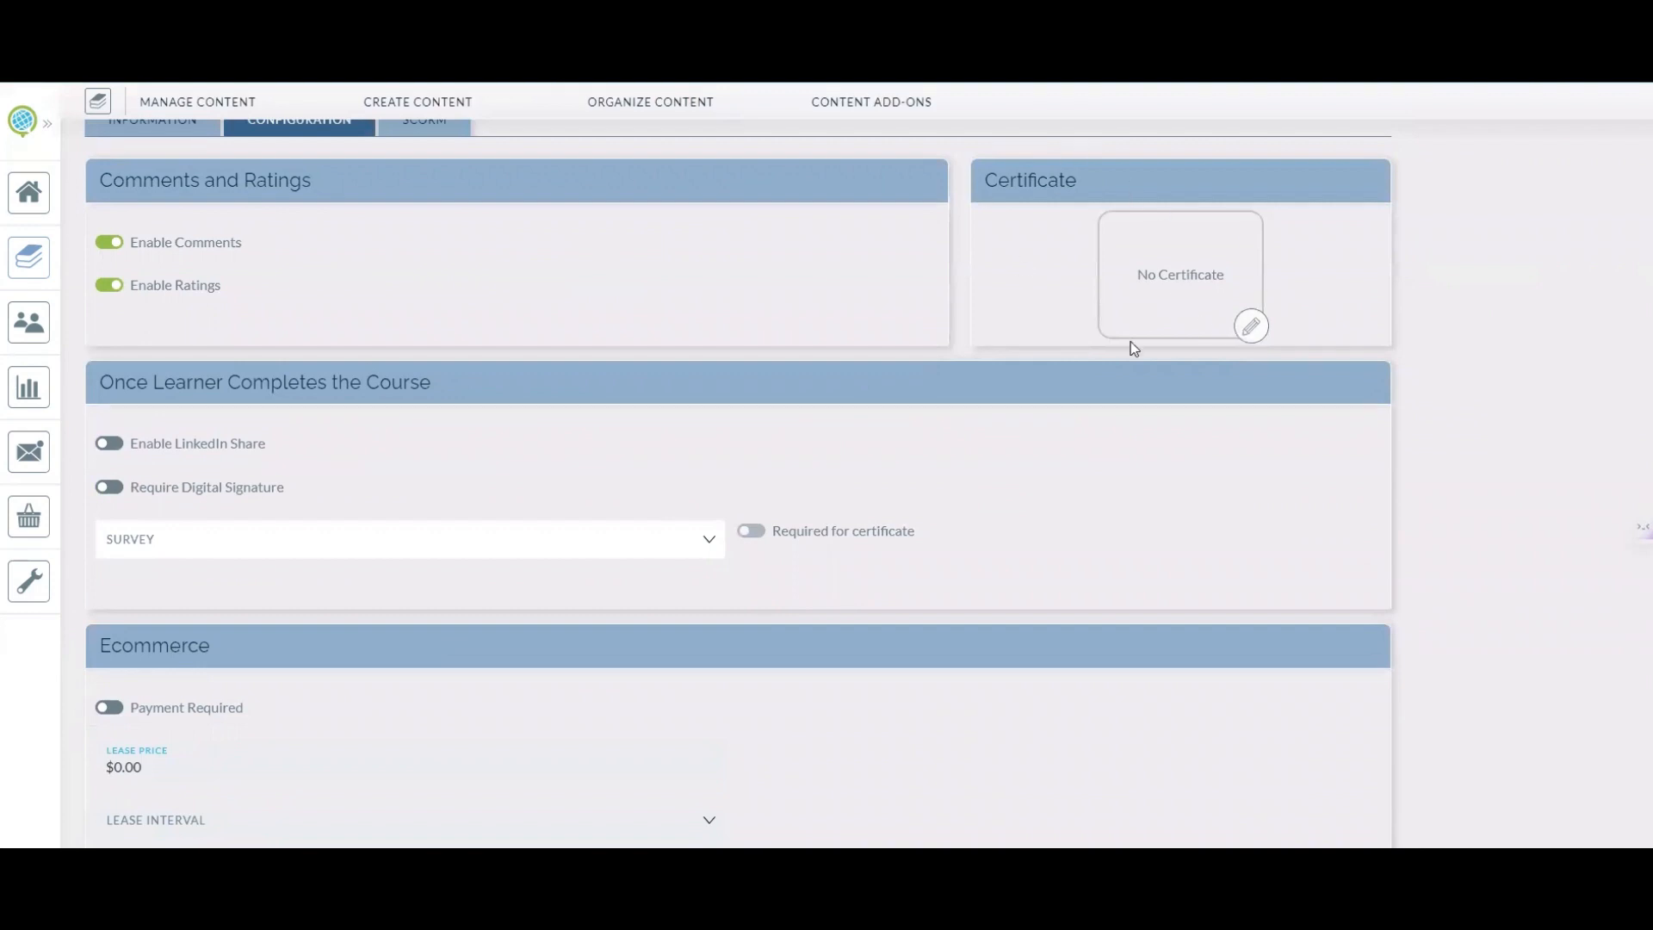
click(1256, 332)
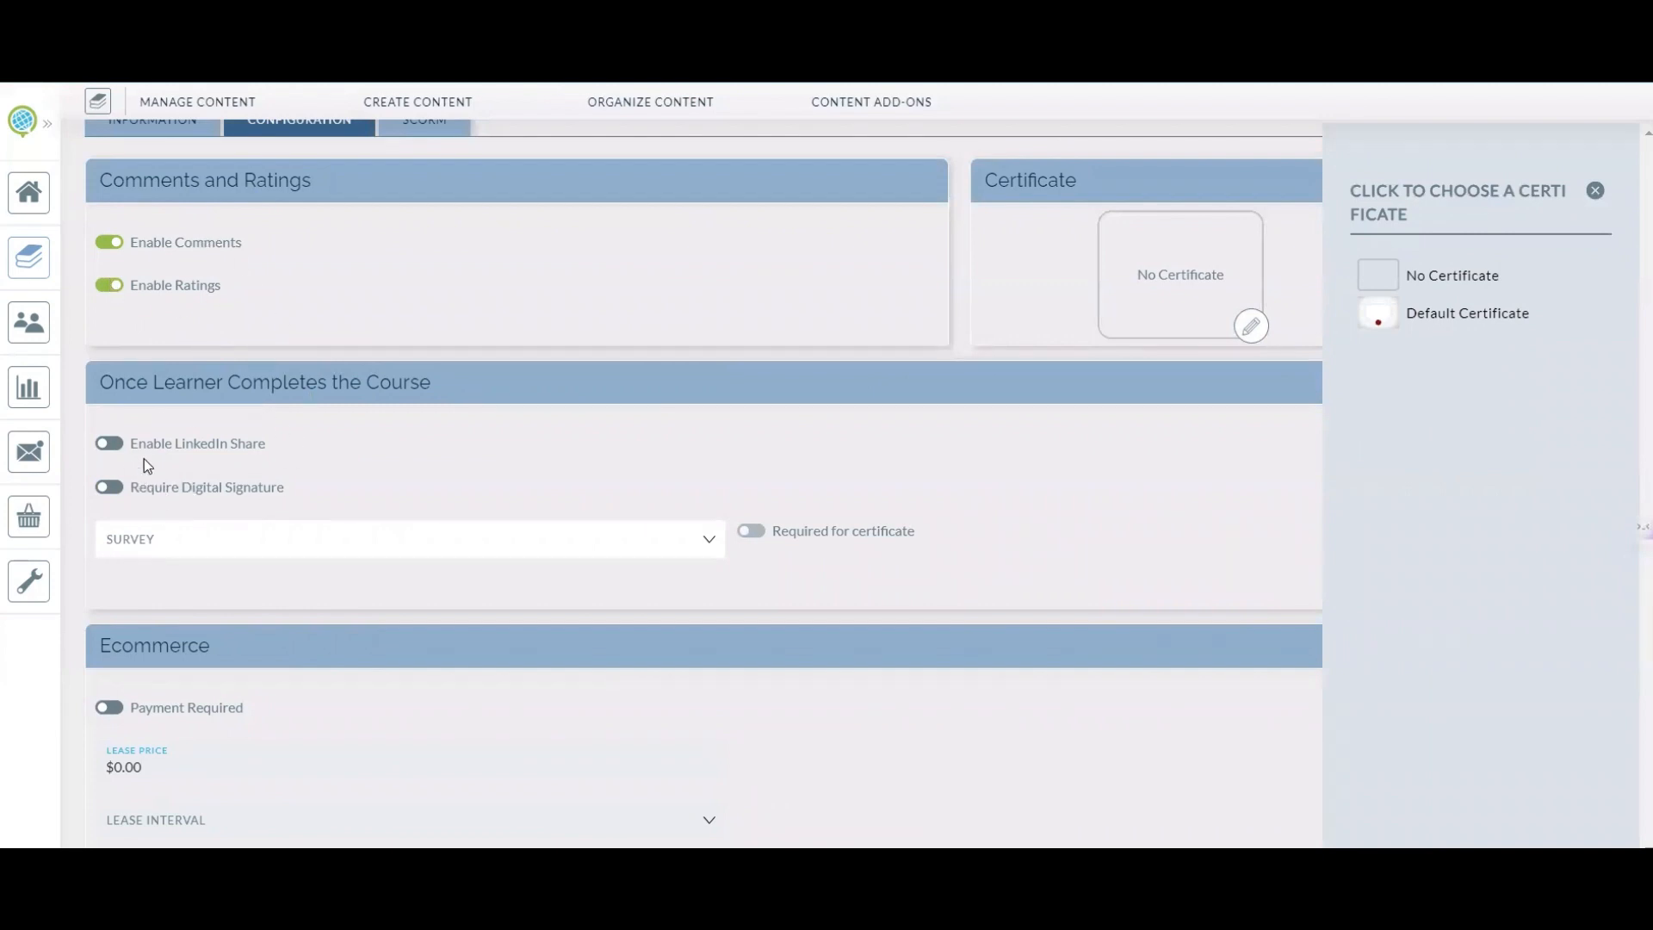
scroll(142, 457, down, 2)
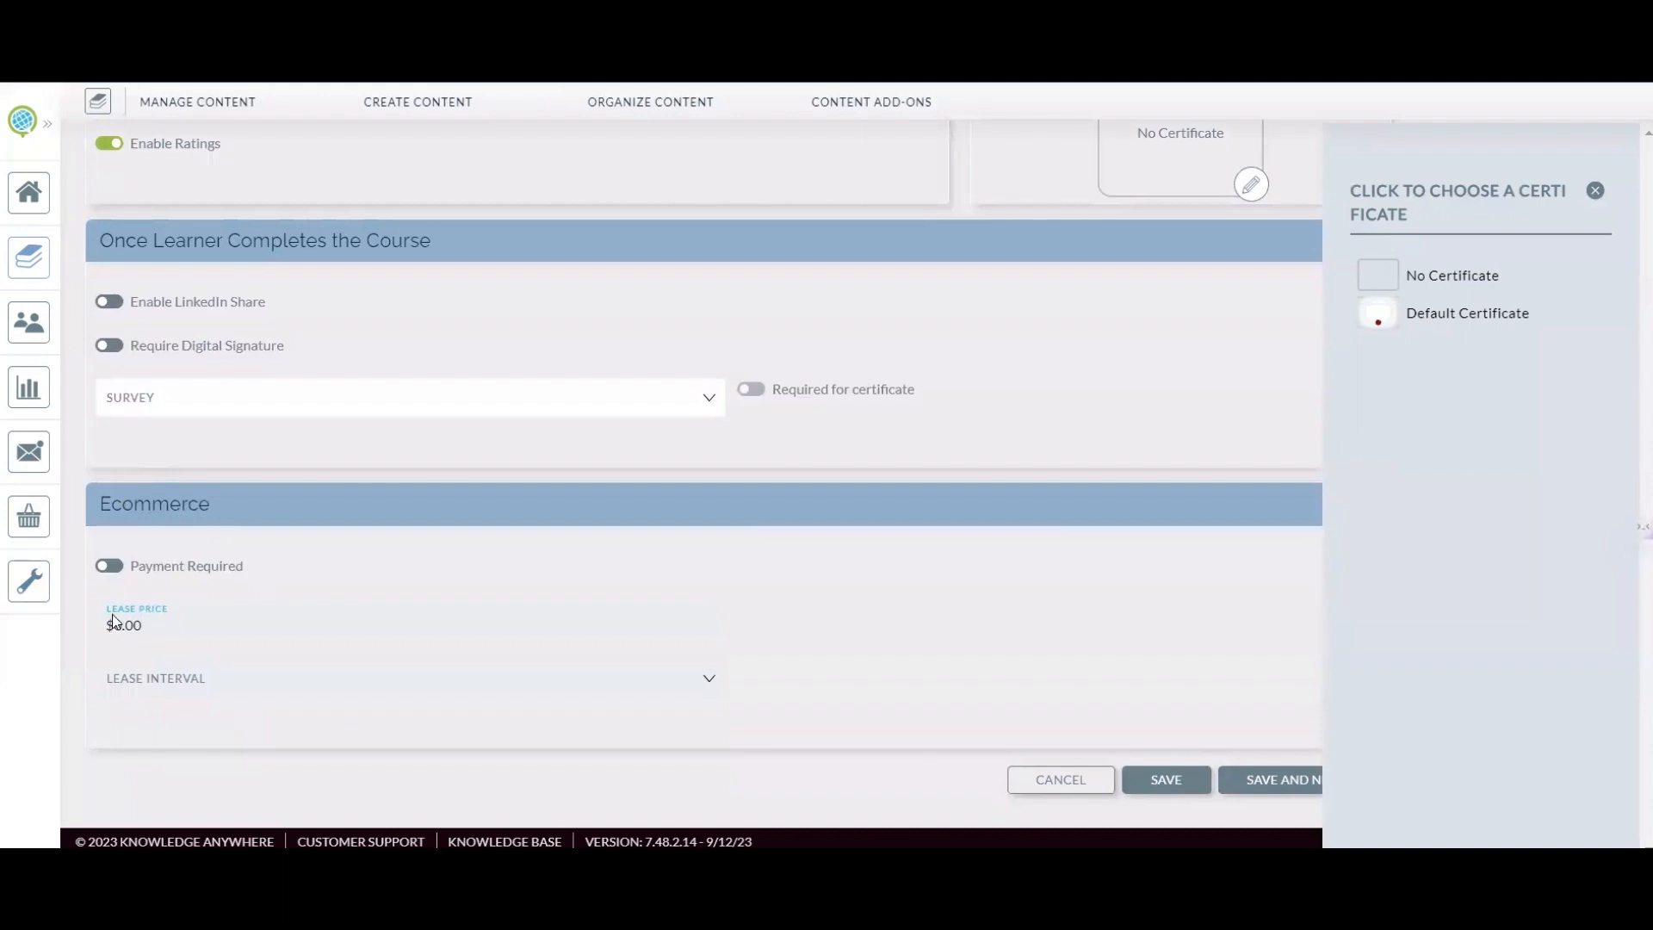
Step: Require payment for the course with a lease price of $10.00 and a 12 Months lease interval, and save the configuration
click(113, 569)
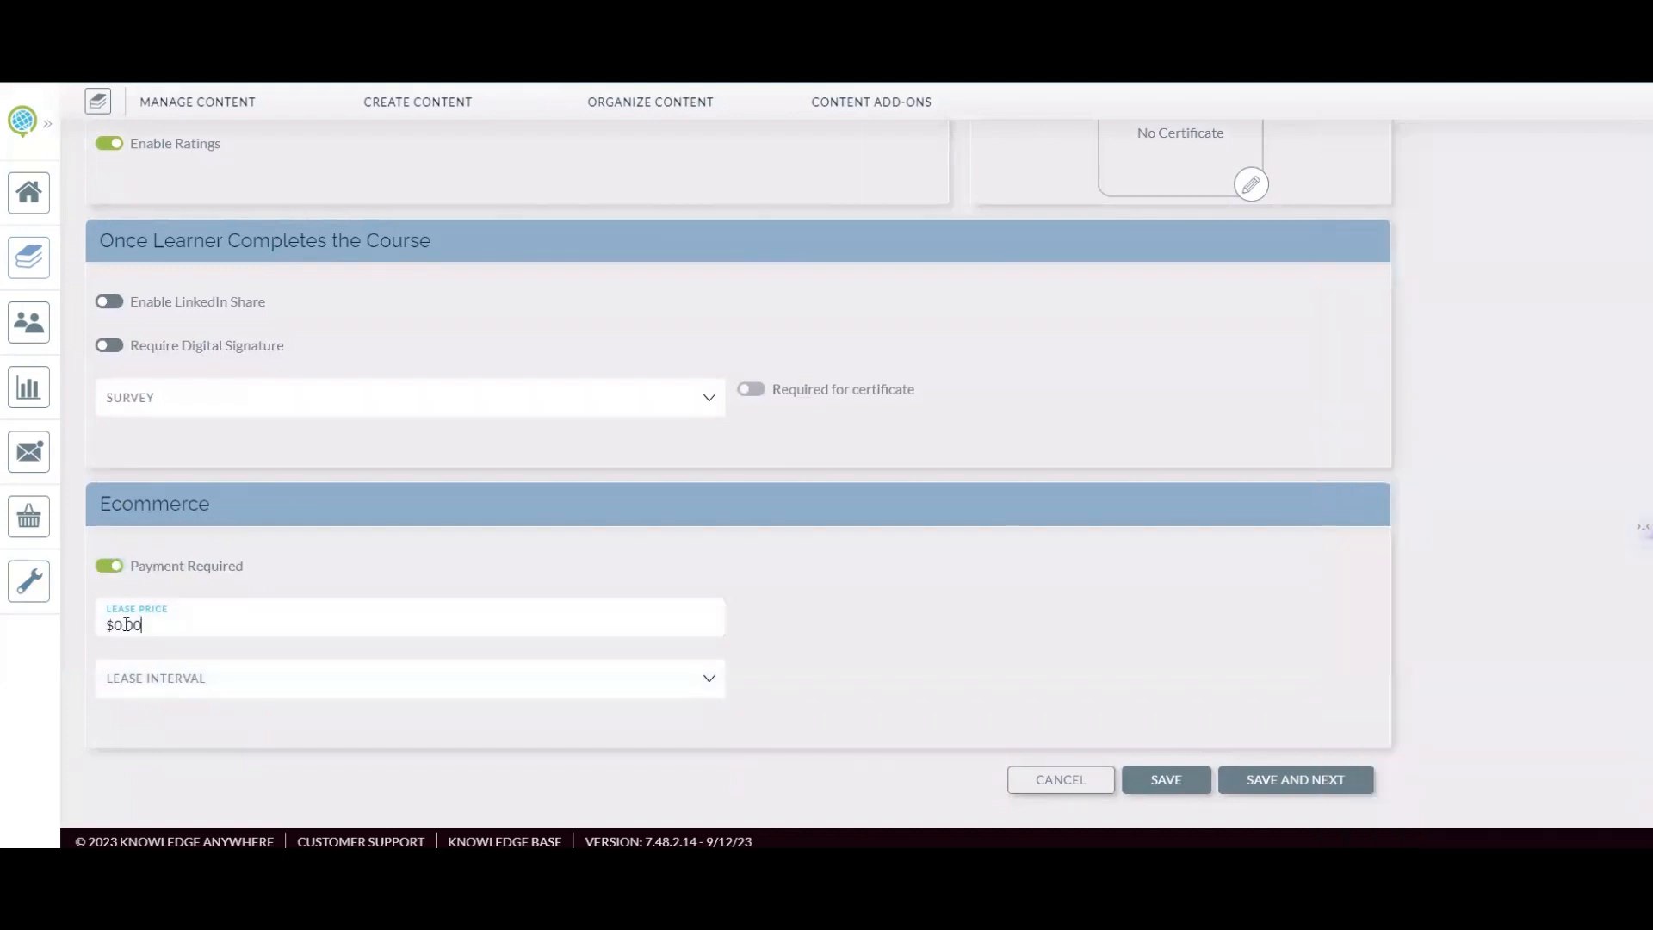
drag(112, 624, 118, 624)
text(10)
click(150, 679)
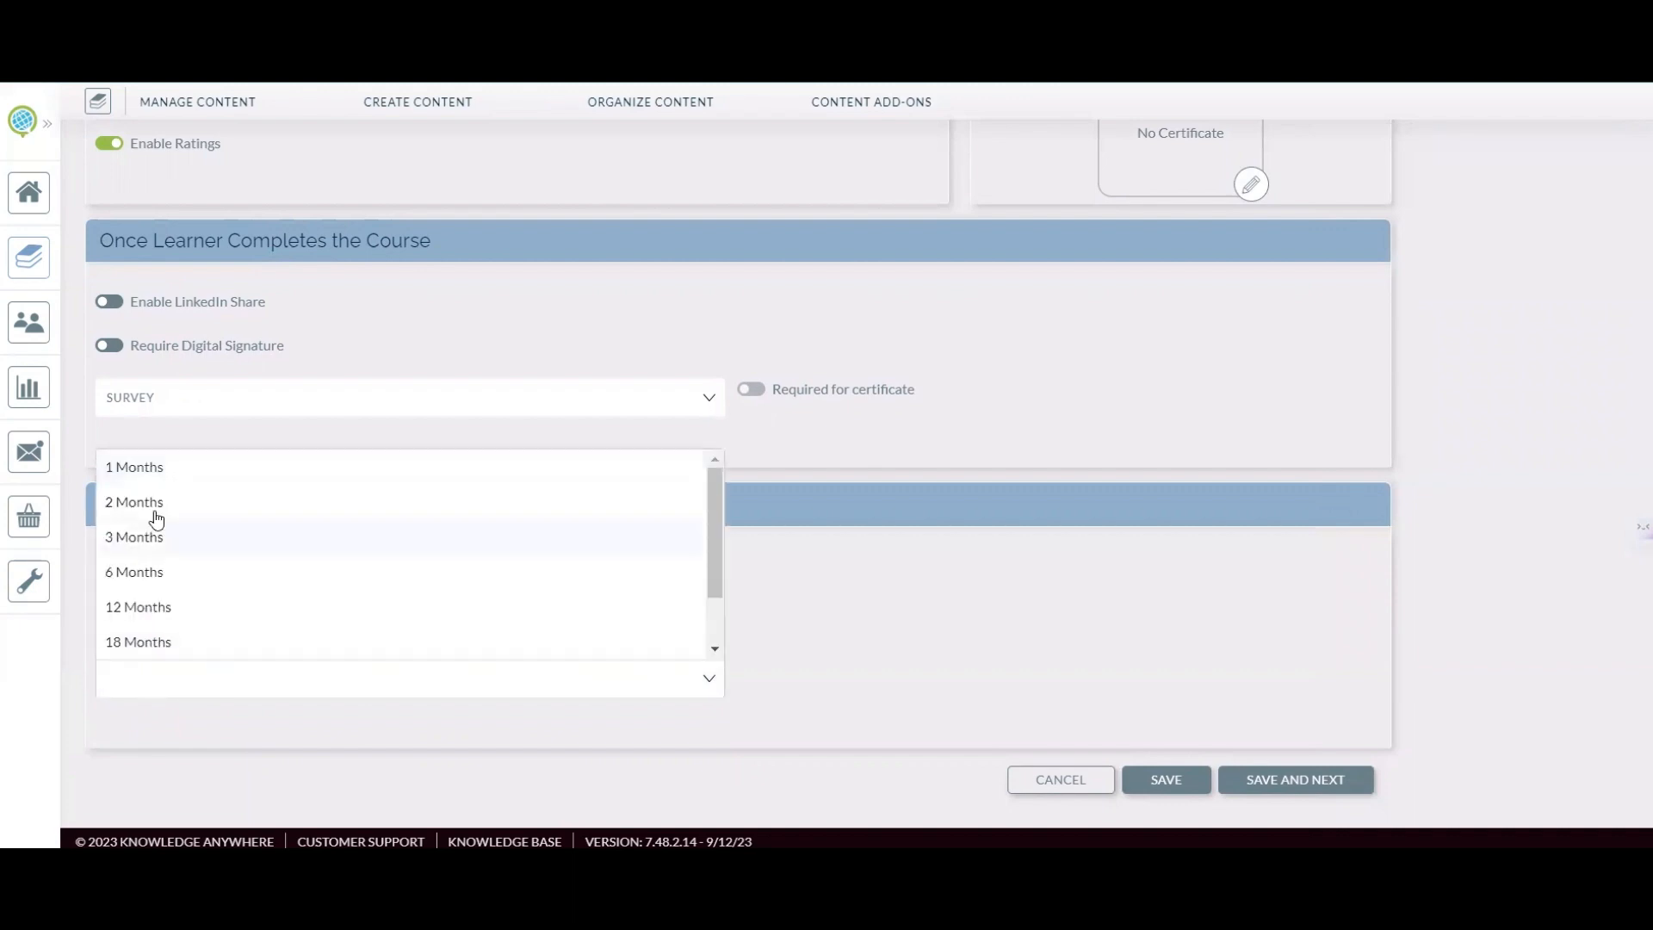
click(153, 607)
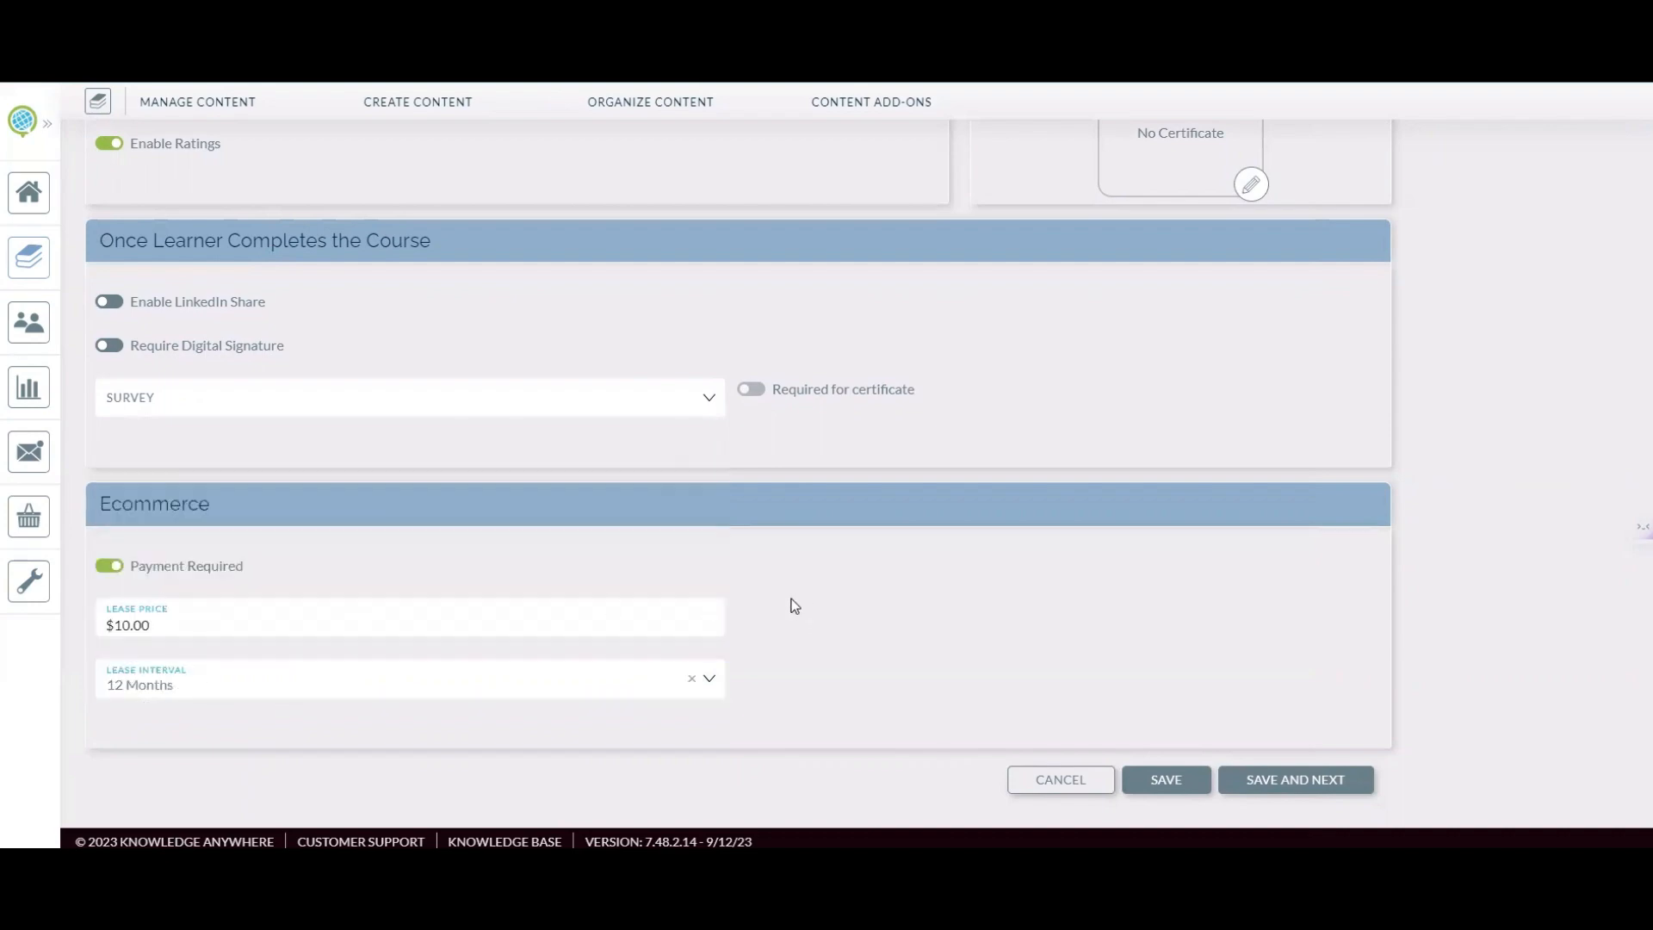
scroll(440, 588, up, 5)
scroll(439, 588, down, 5)
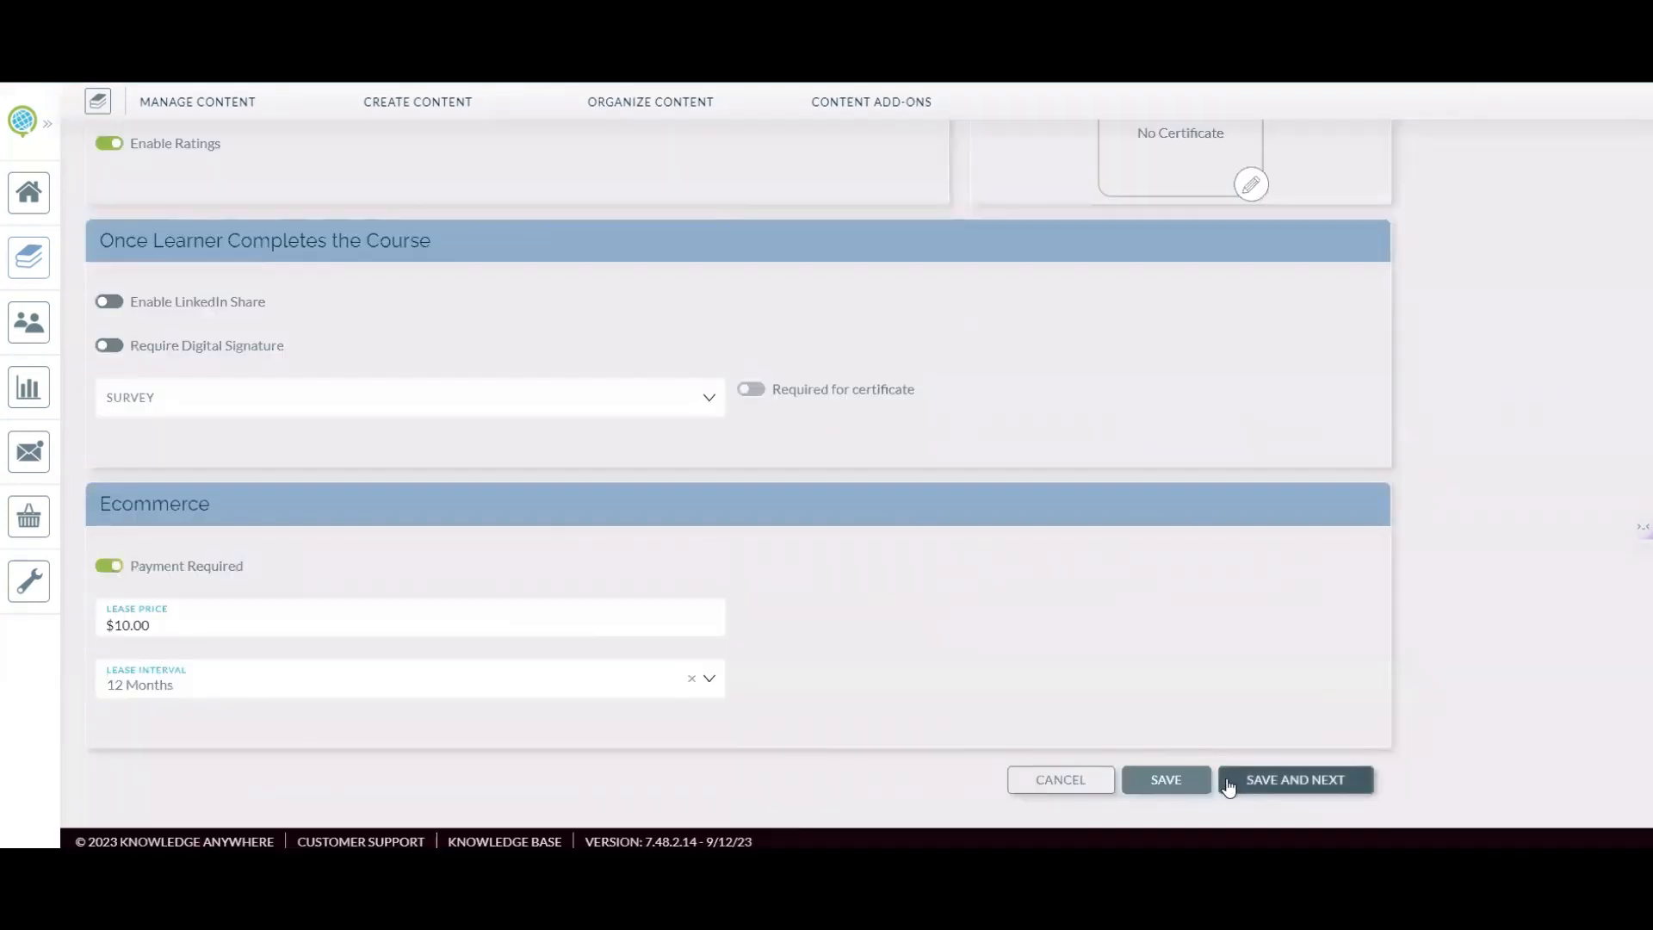
click(1166, 780)
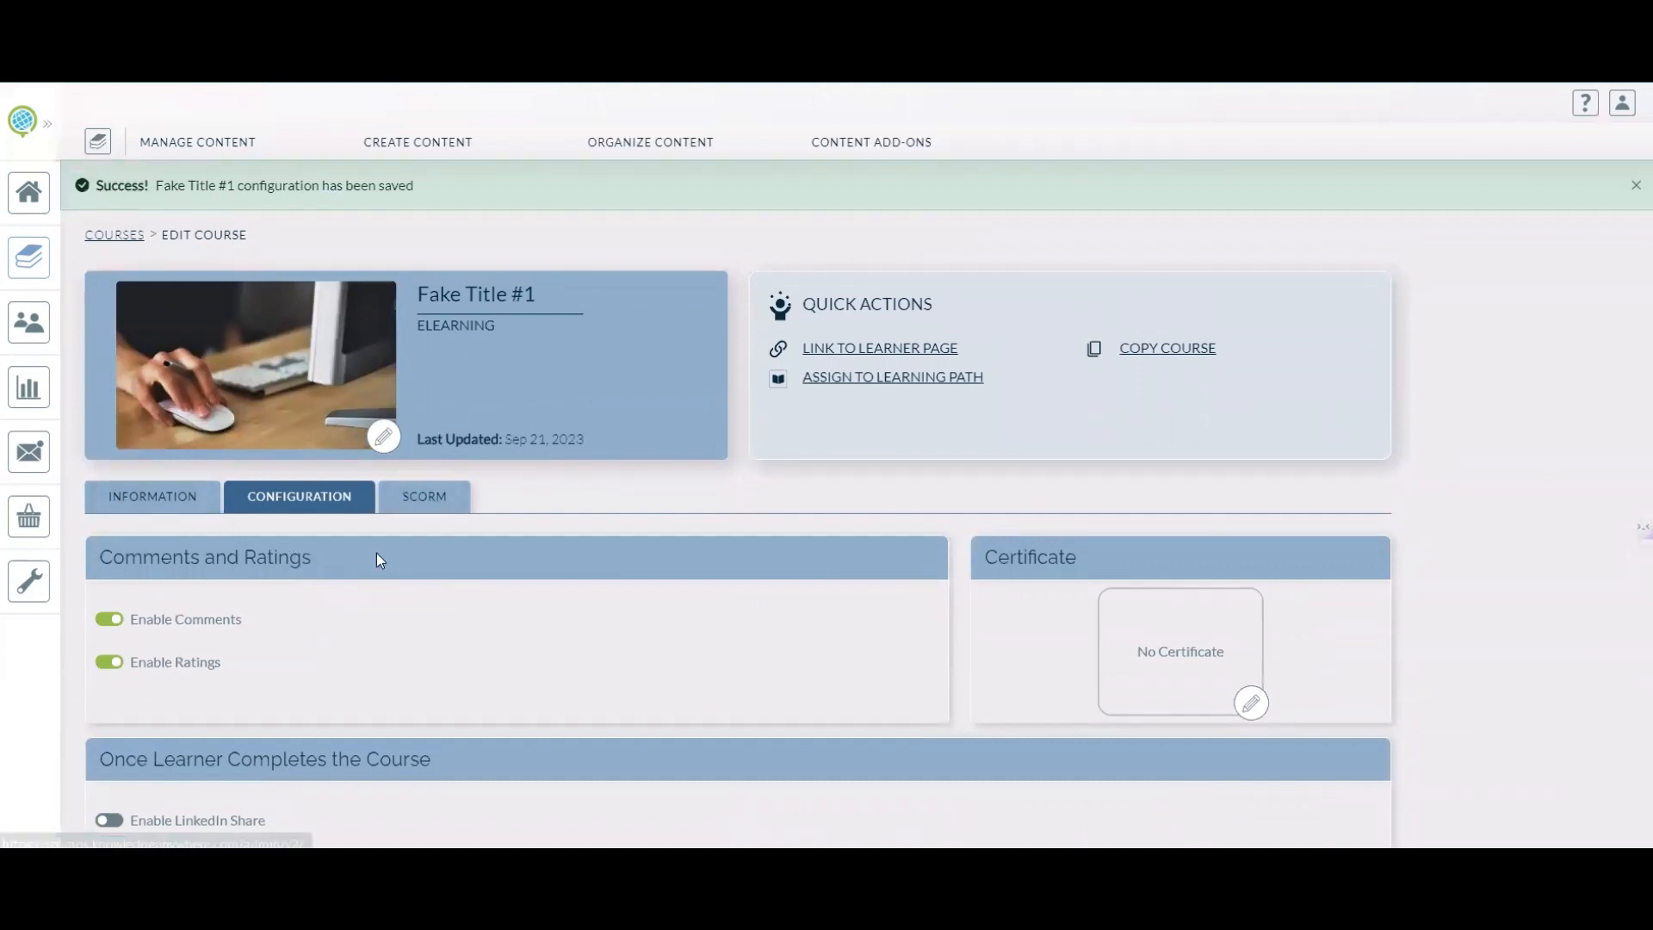
Step: Review the course's basic information, metadata and scheduling settings
click(141, 508)
scroll(595, 575, down, 9)
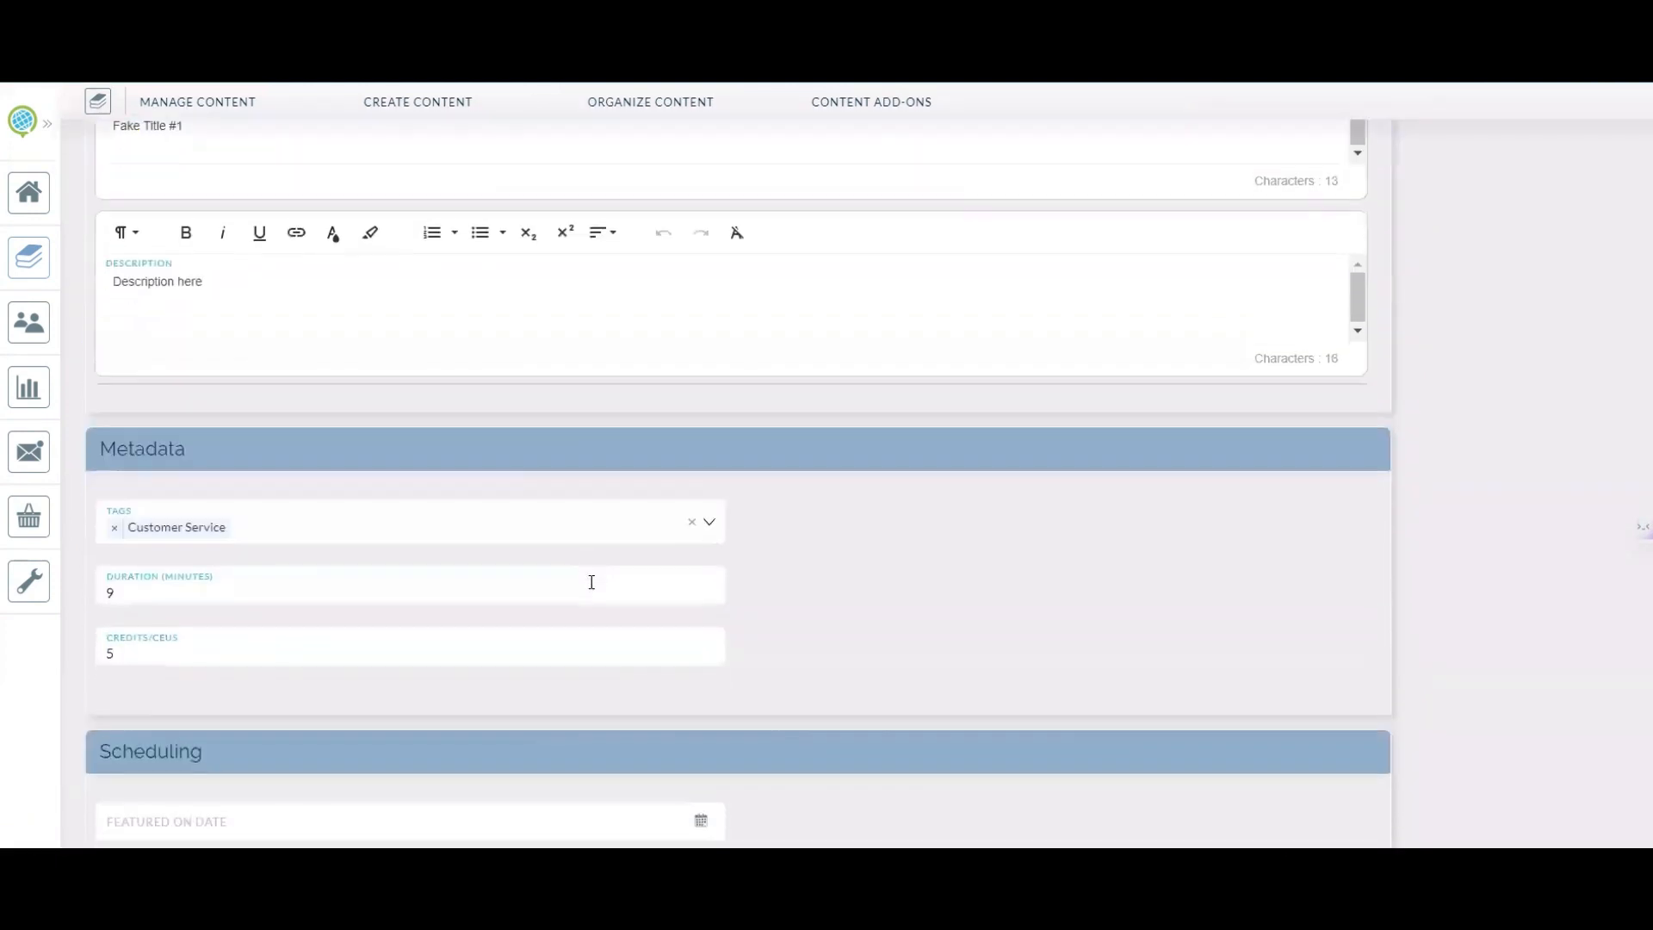
scroll(590, 580, down, 3)
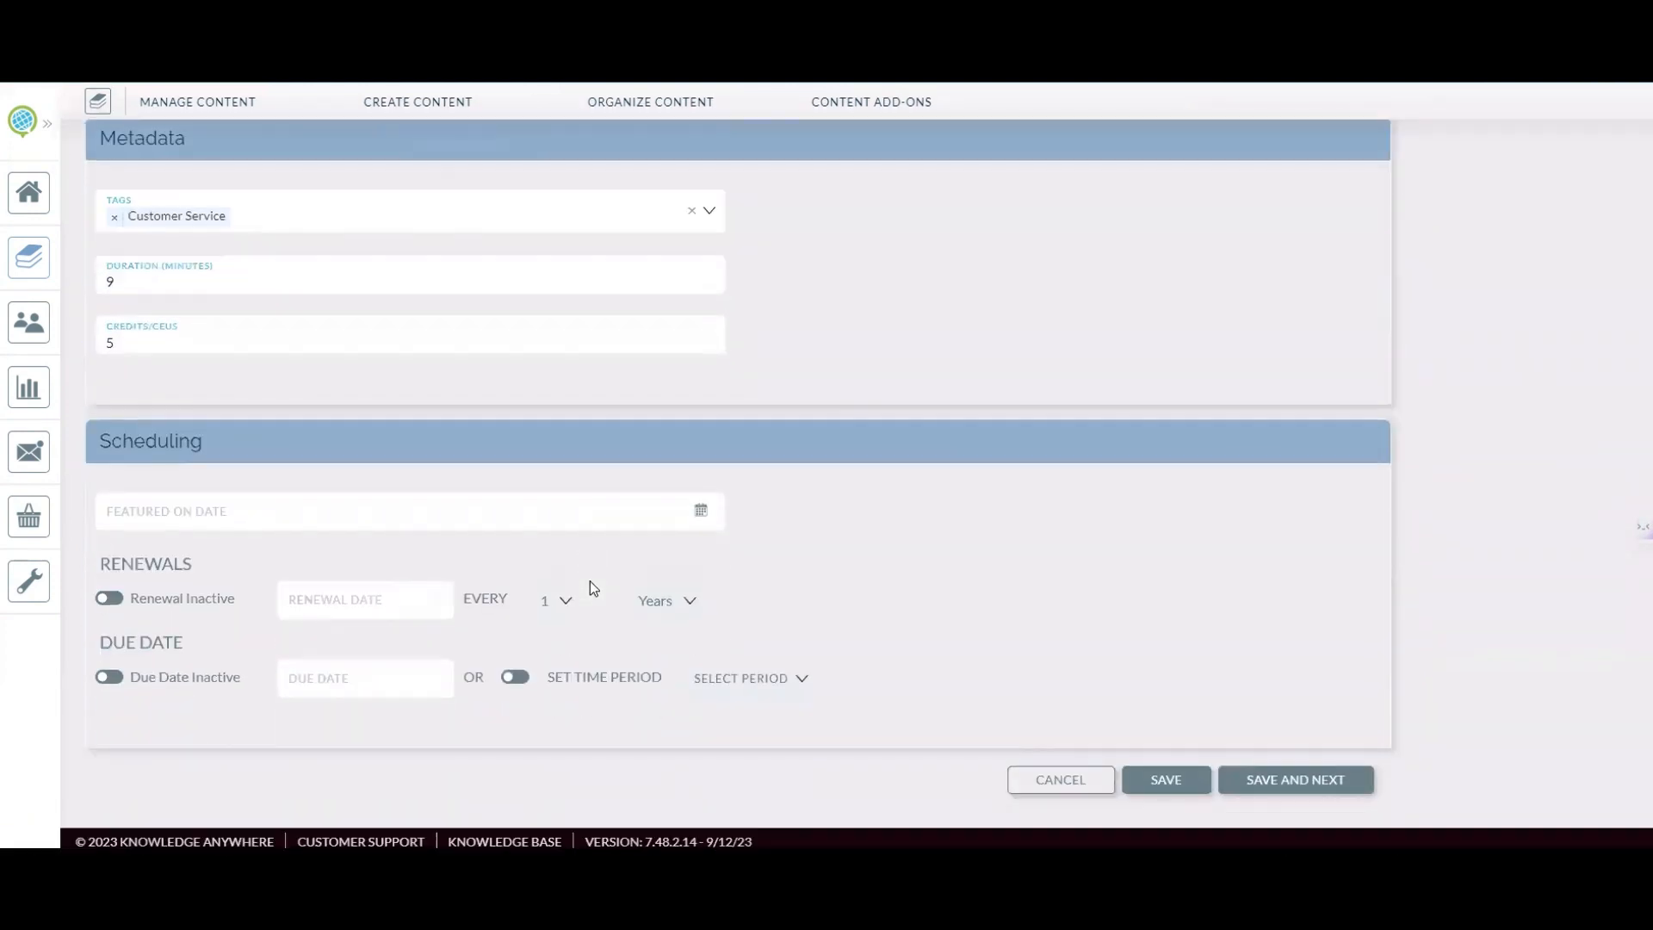
scroll(588, 583, up, 12)
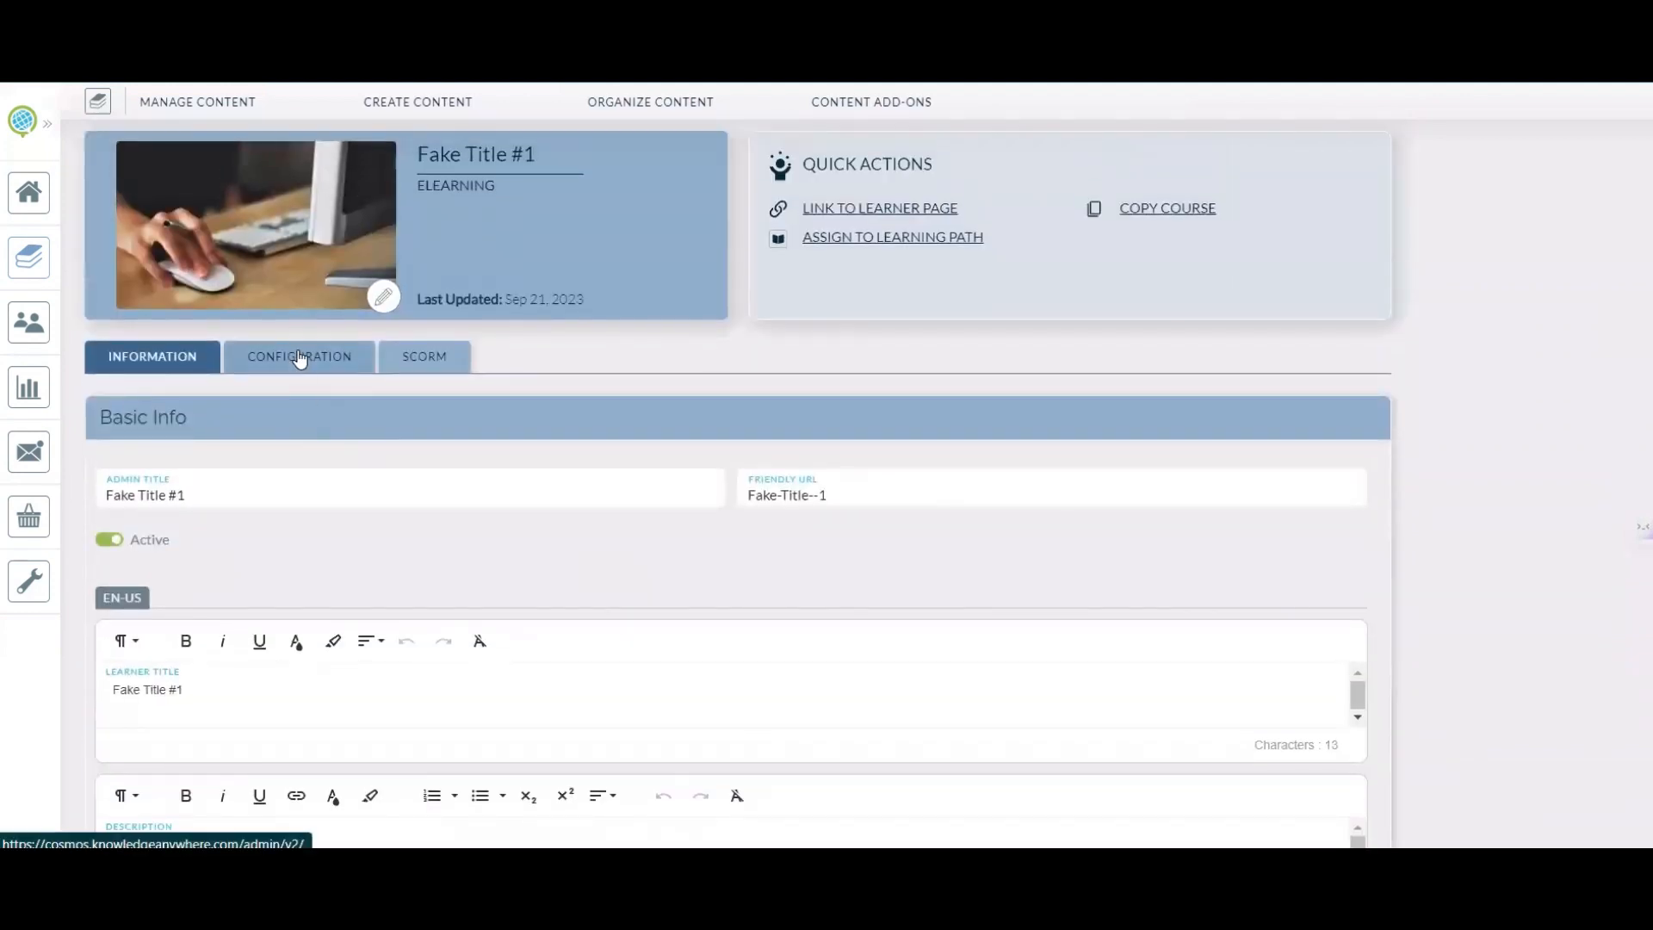
Step: Label the SCORM package "How to Get Approval for an LMS: 3 Ways to Convince Your Boss to Invest in Employee Training" with language English (en-us)
click(438, 358)
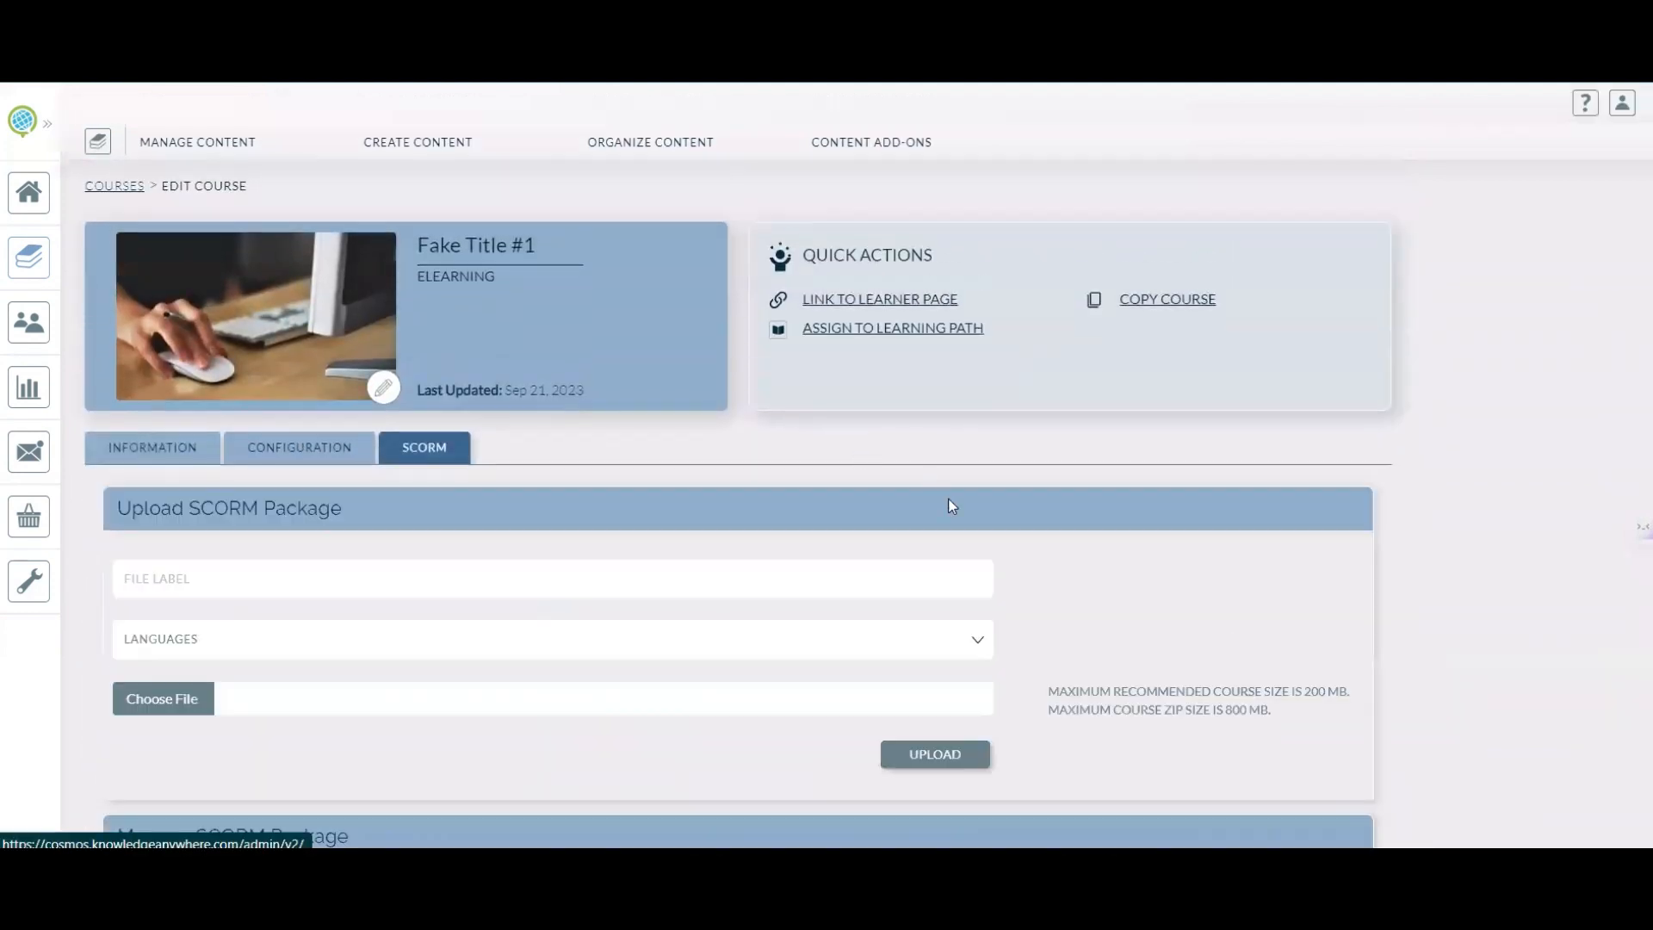
scroll(929, 570, down, 1)
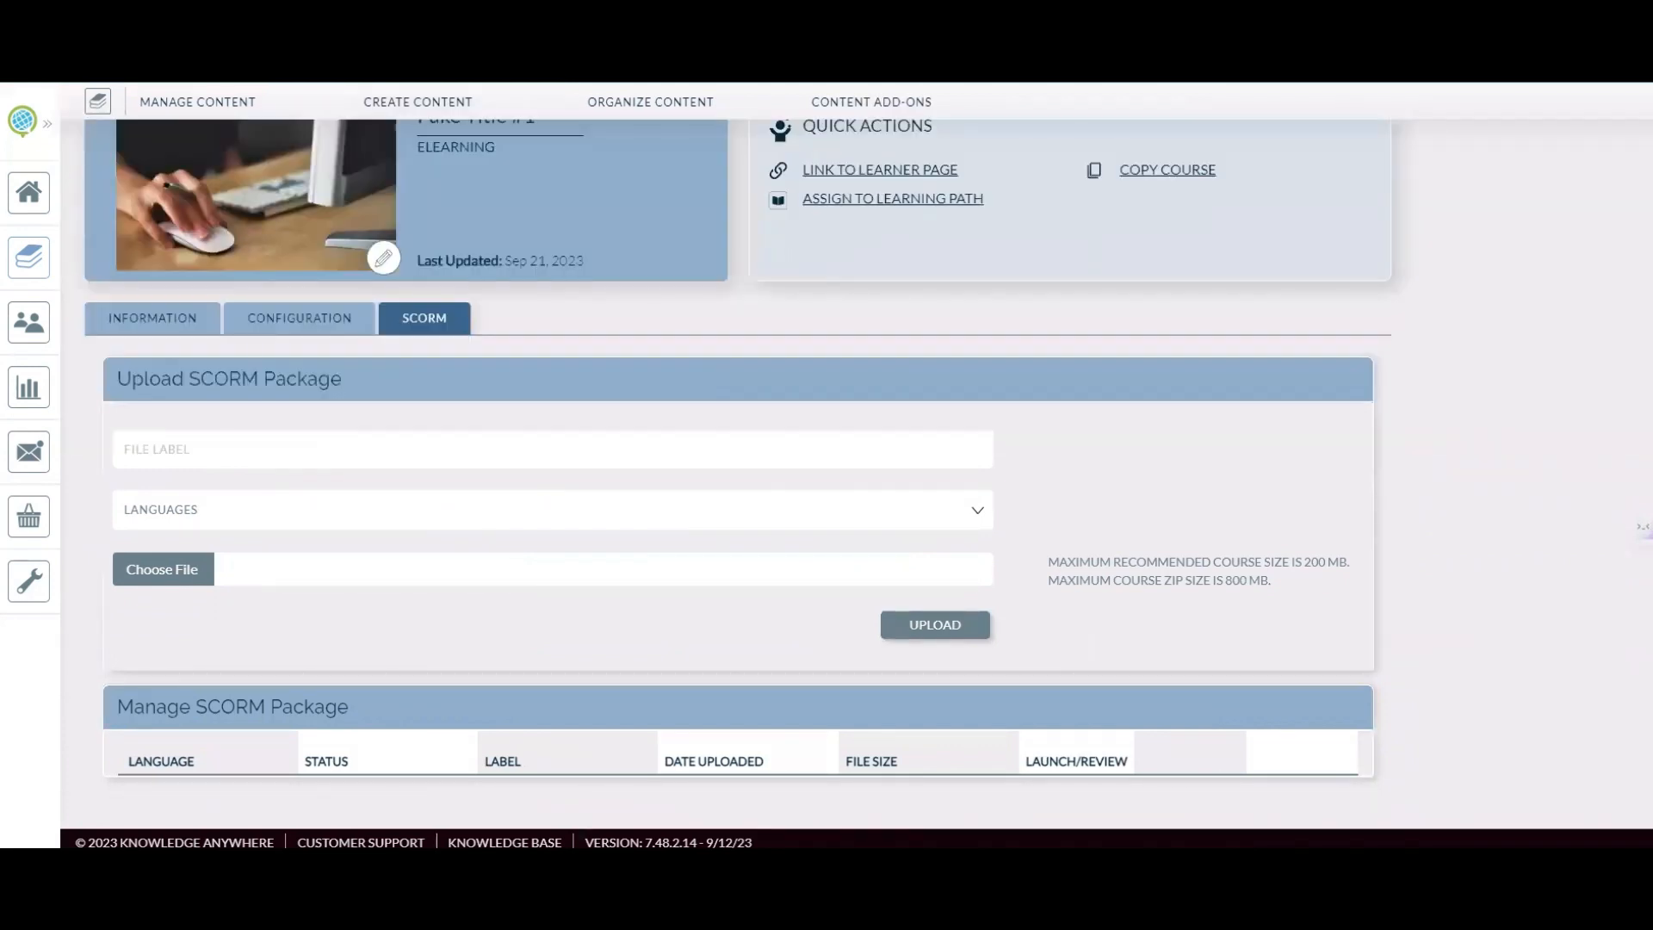
scroll(826, 465, up, 2)
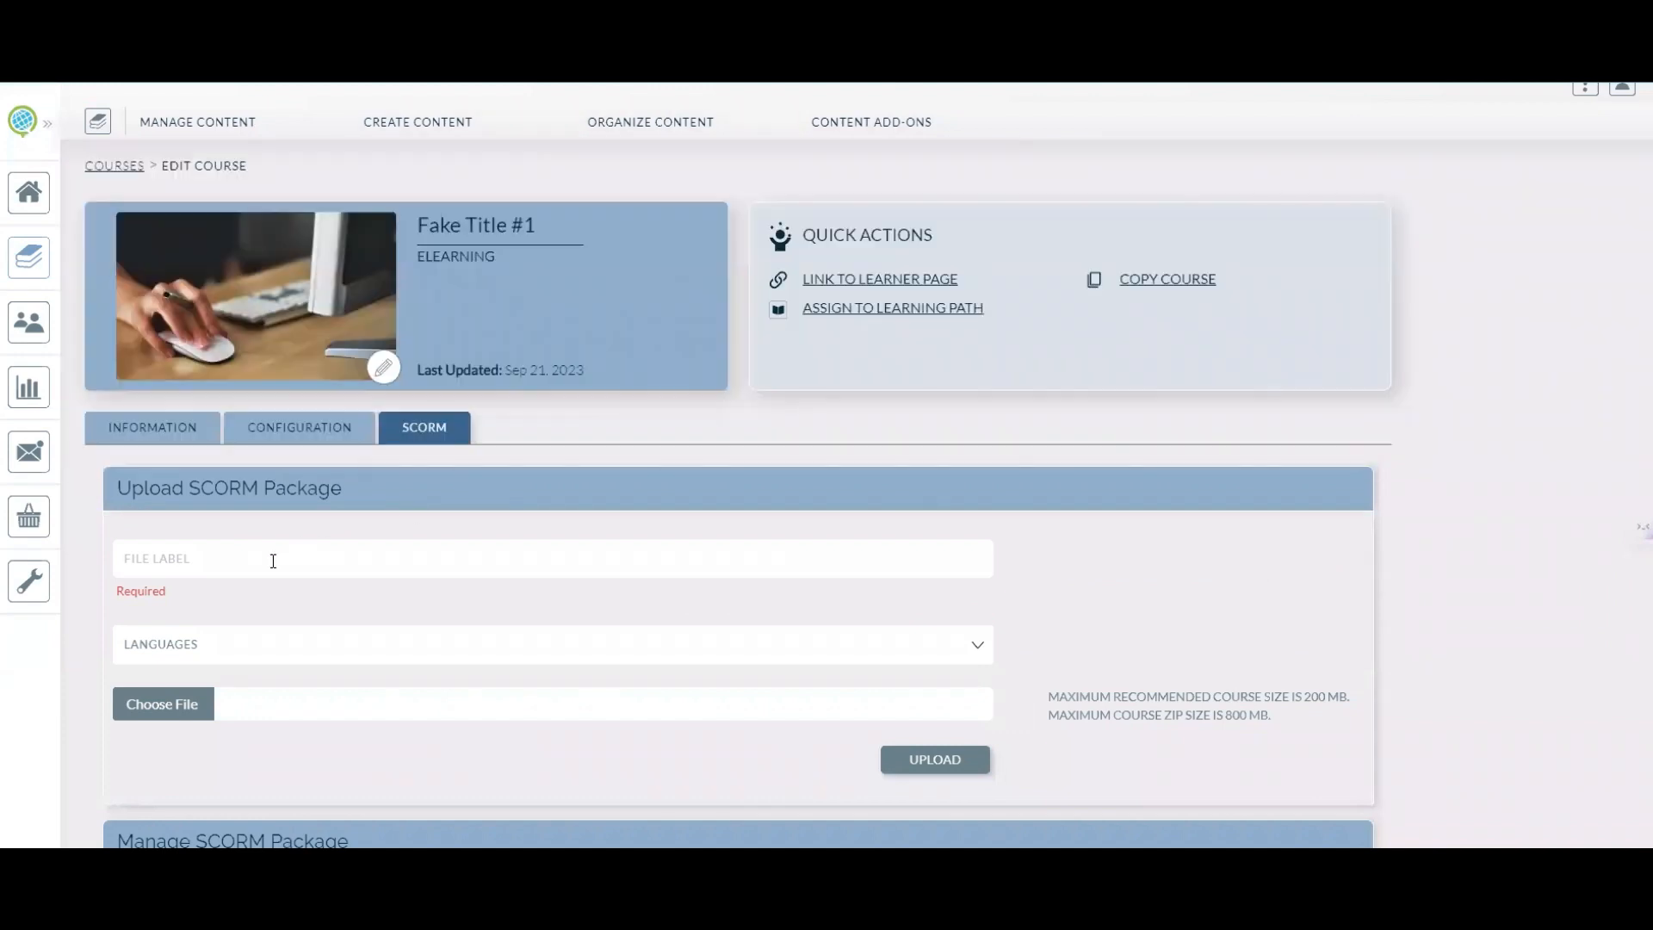
click(293, 558)
text(How to Get Approval for an LMS: 3 Ways to Convince Your Boss to Invest in Employee Training)
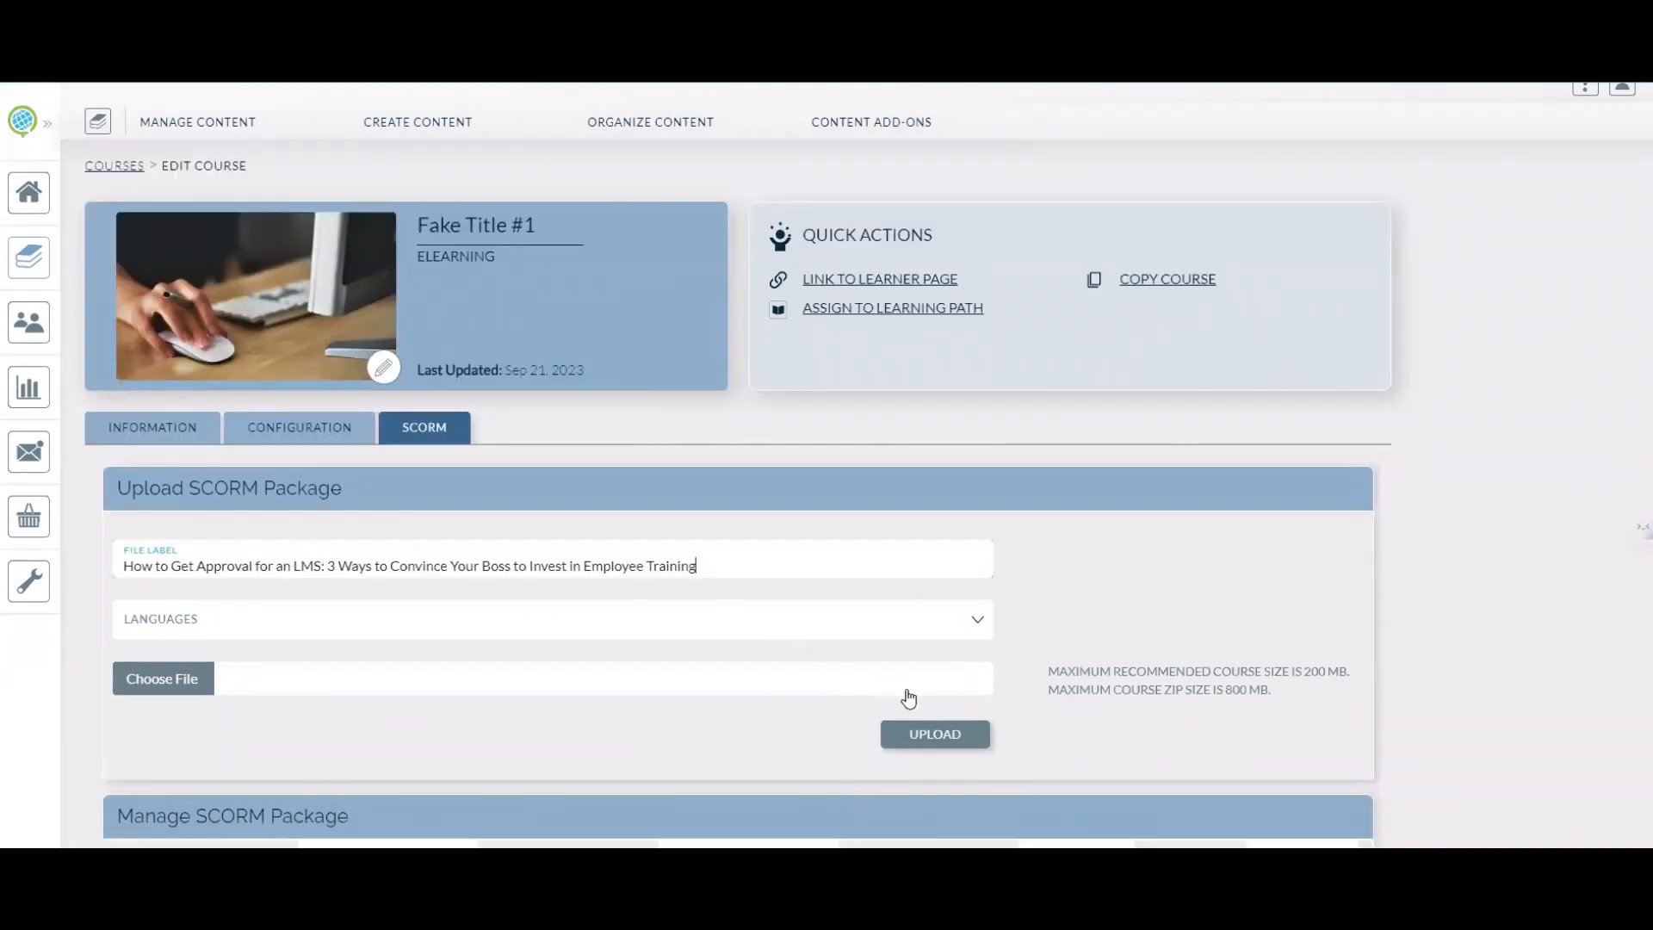
click(284, 624)
click(200, 660)
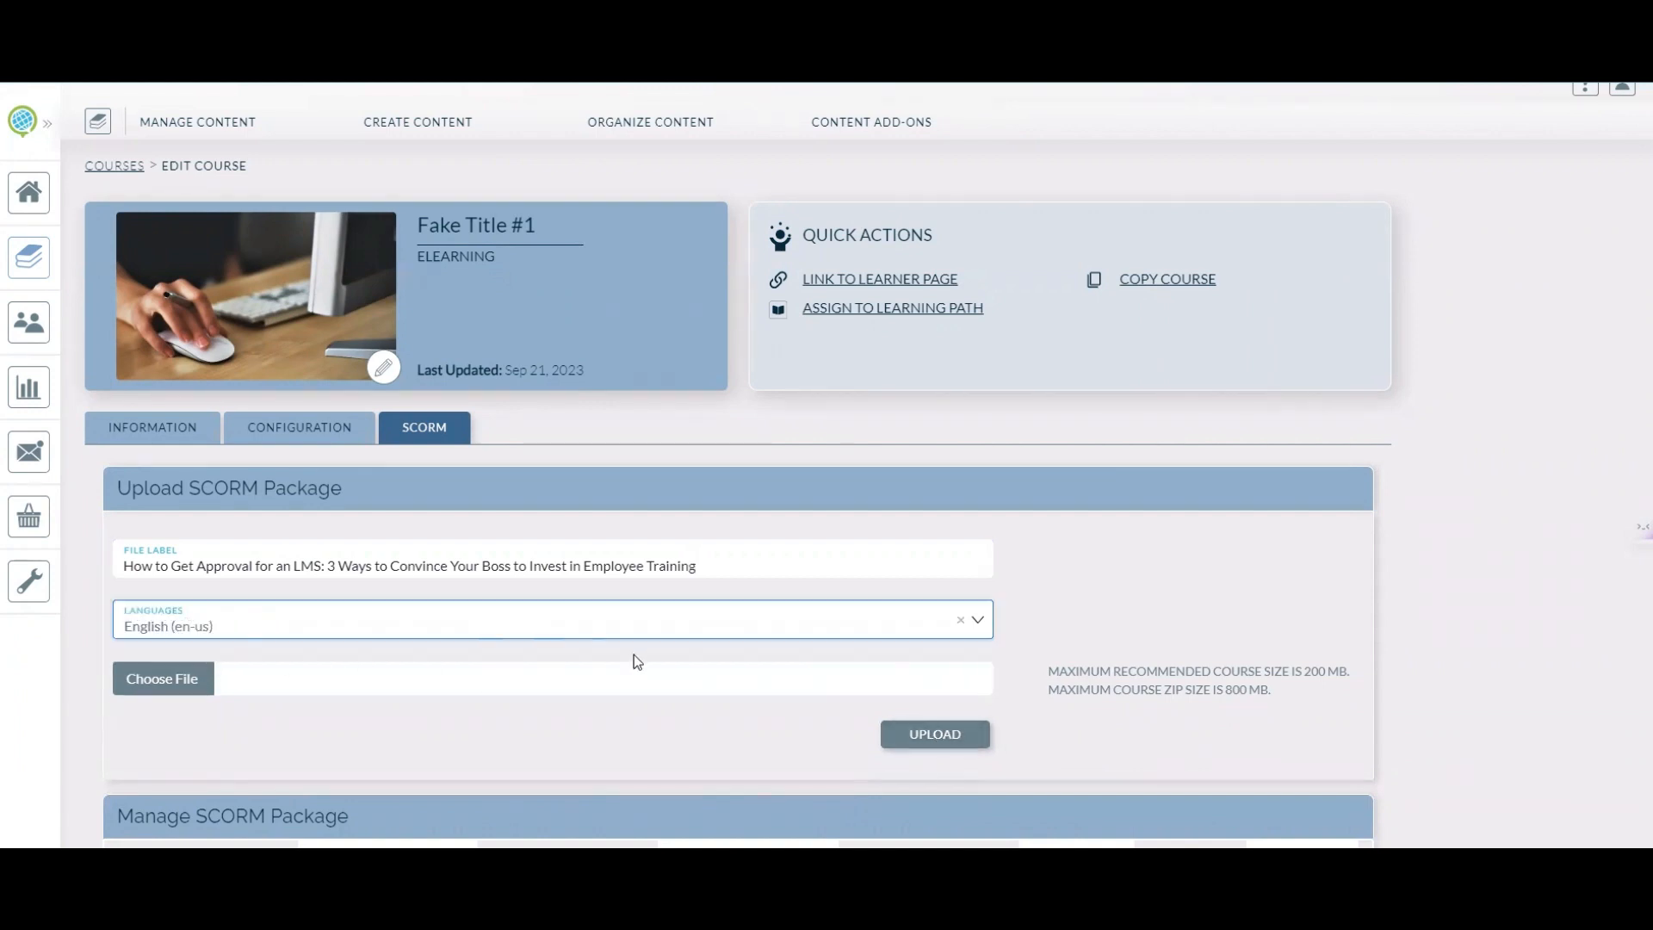
Step: Upload how-to-get-approval-for-an-lms-3-ways-to-convince-your-boss-to-invest-in-employee-training.zip as the course's SCORM package and check the managed packages list
click(177, 679)
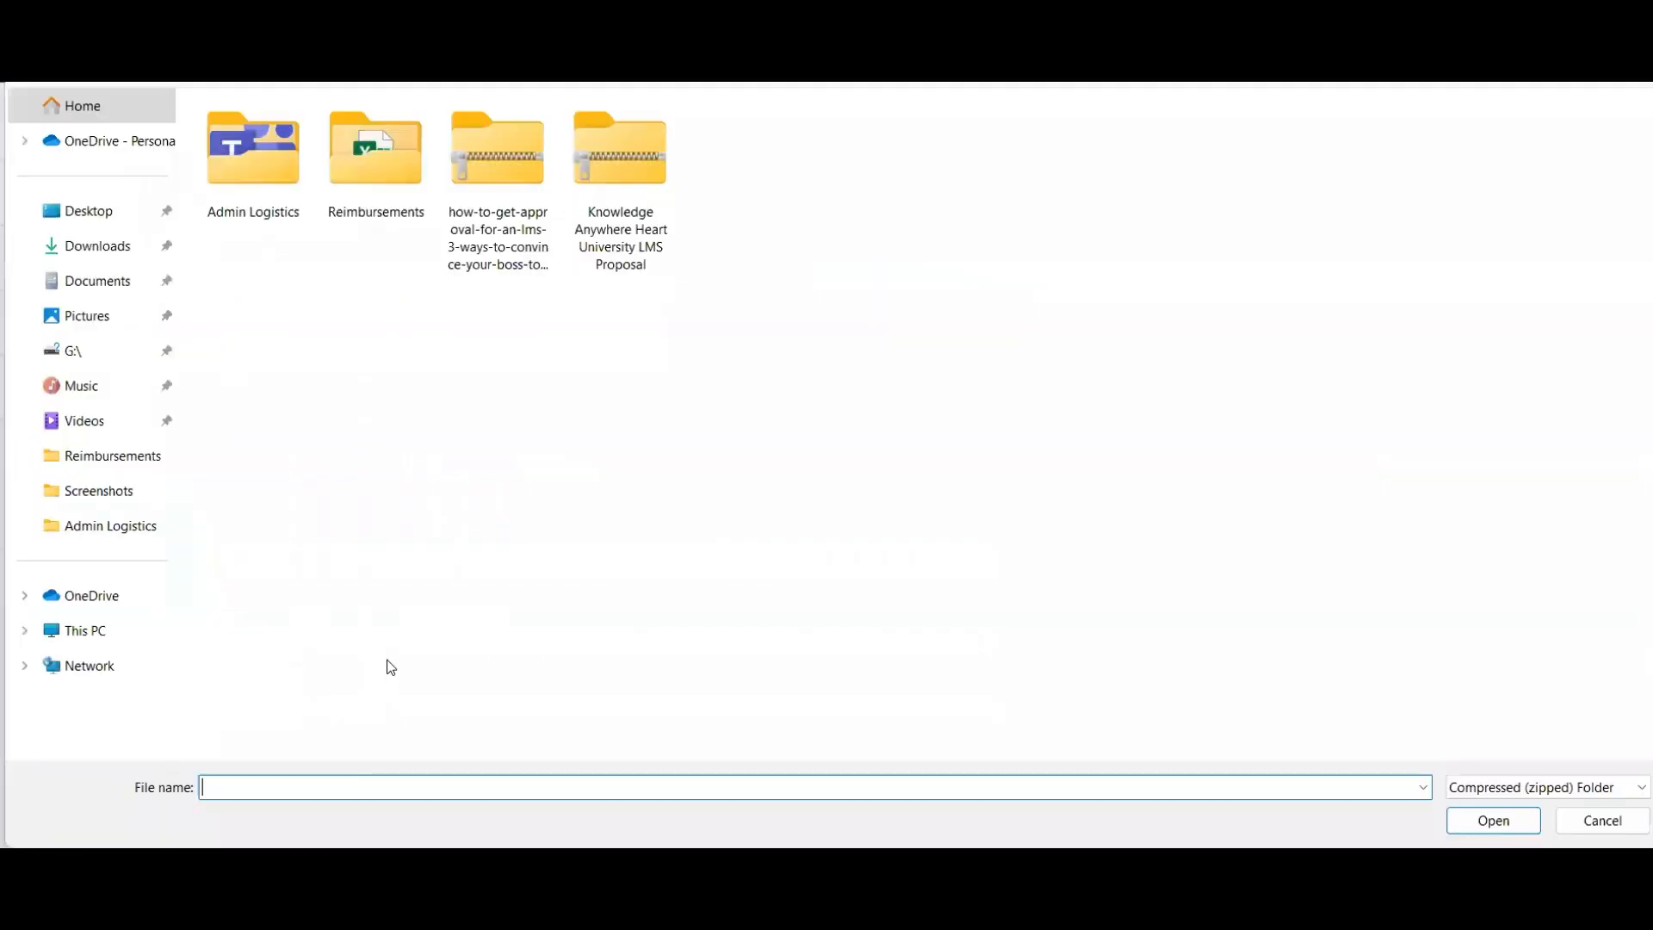
click(497, 164)
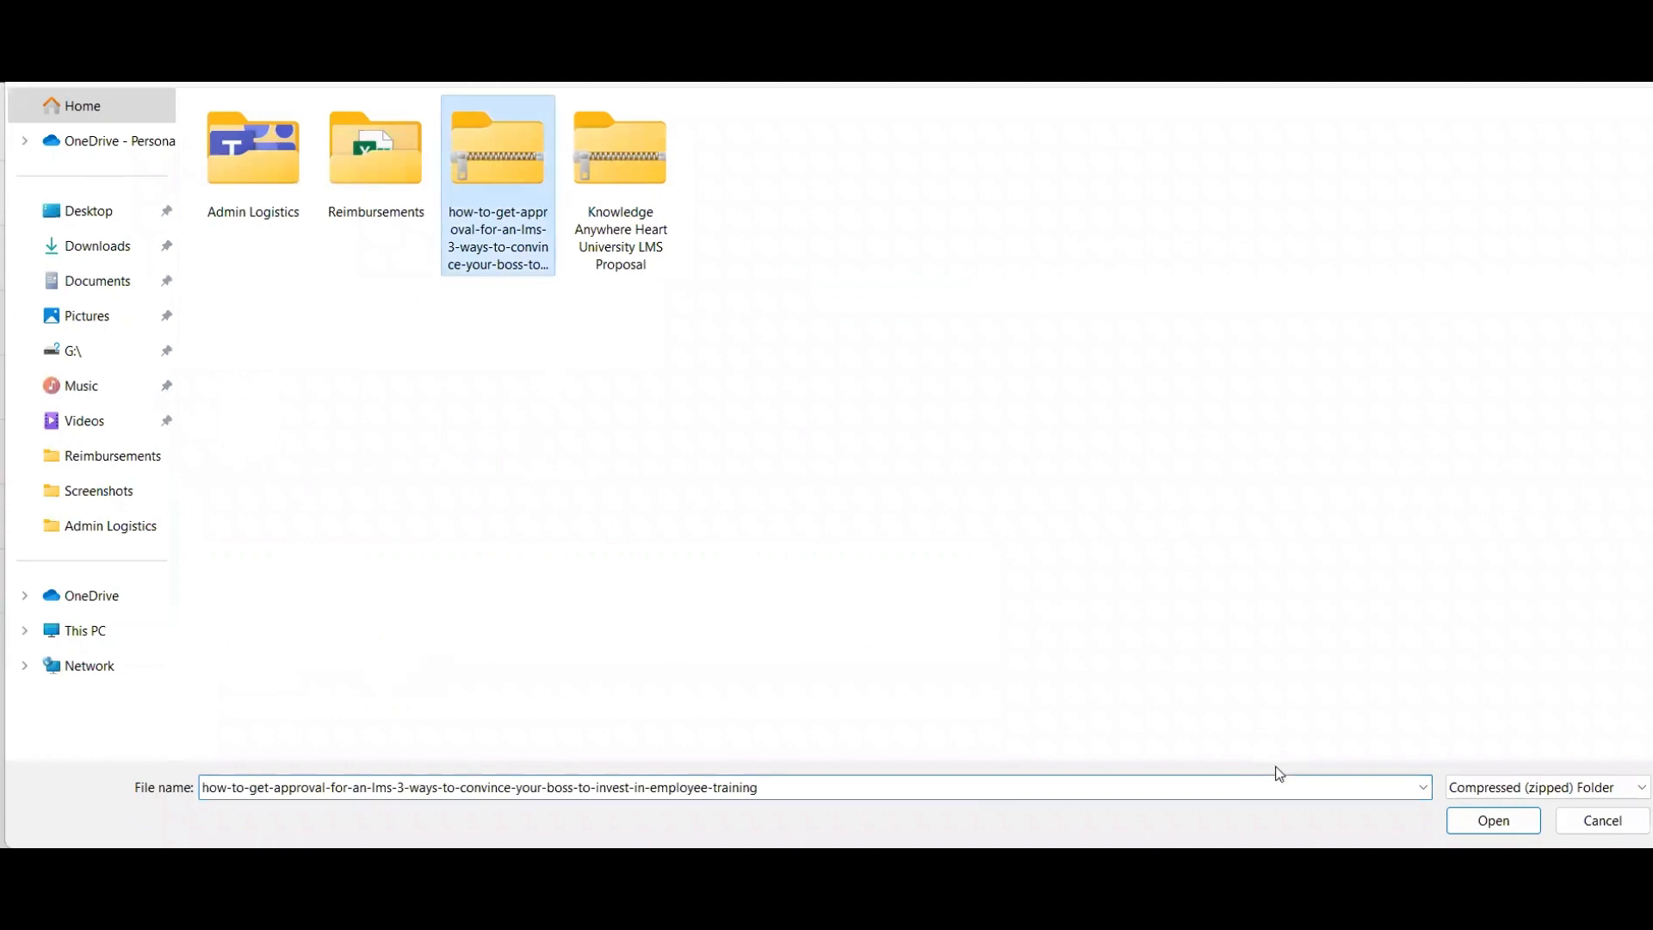
click(1492, 819)
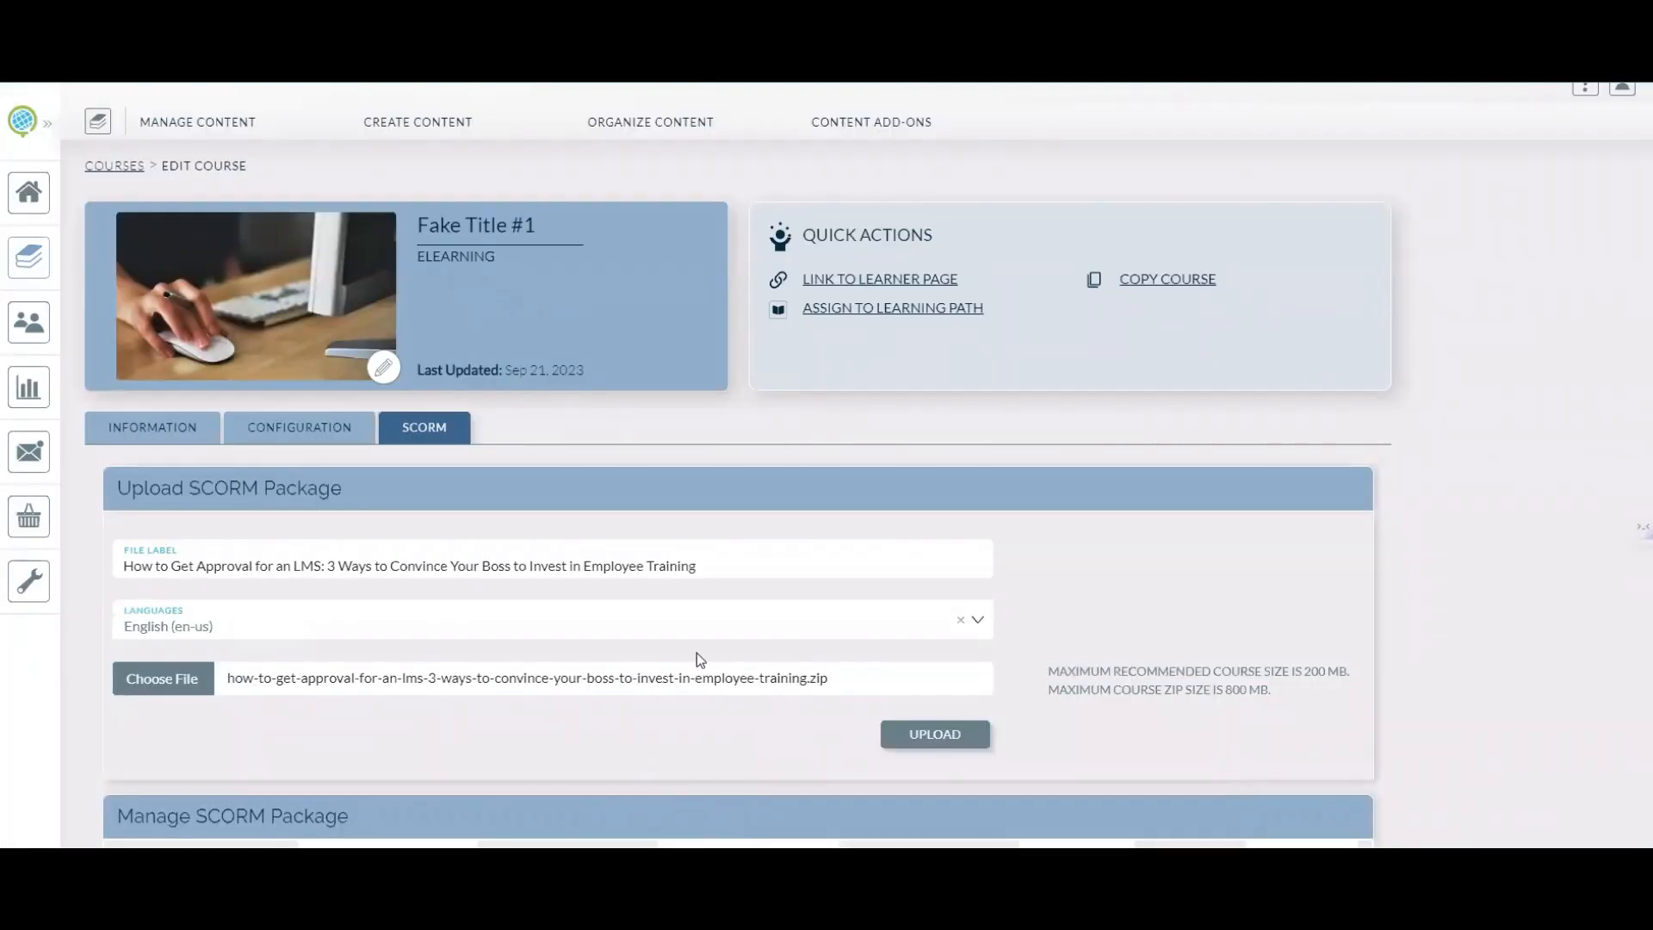
click(934, 734)
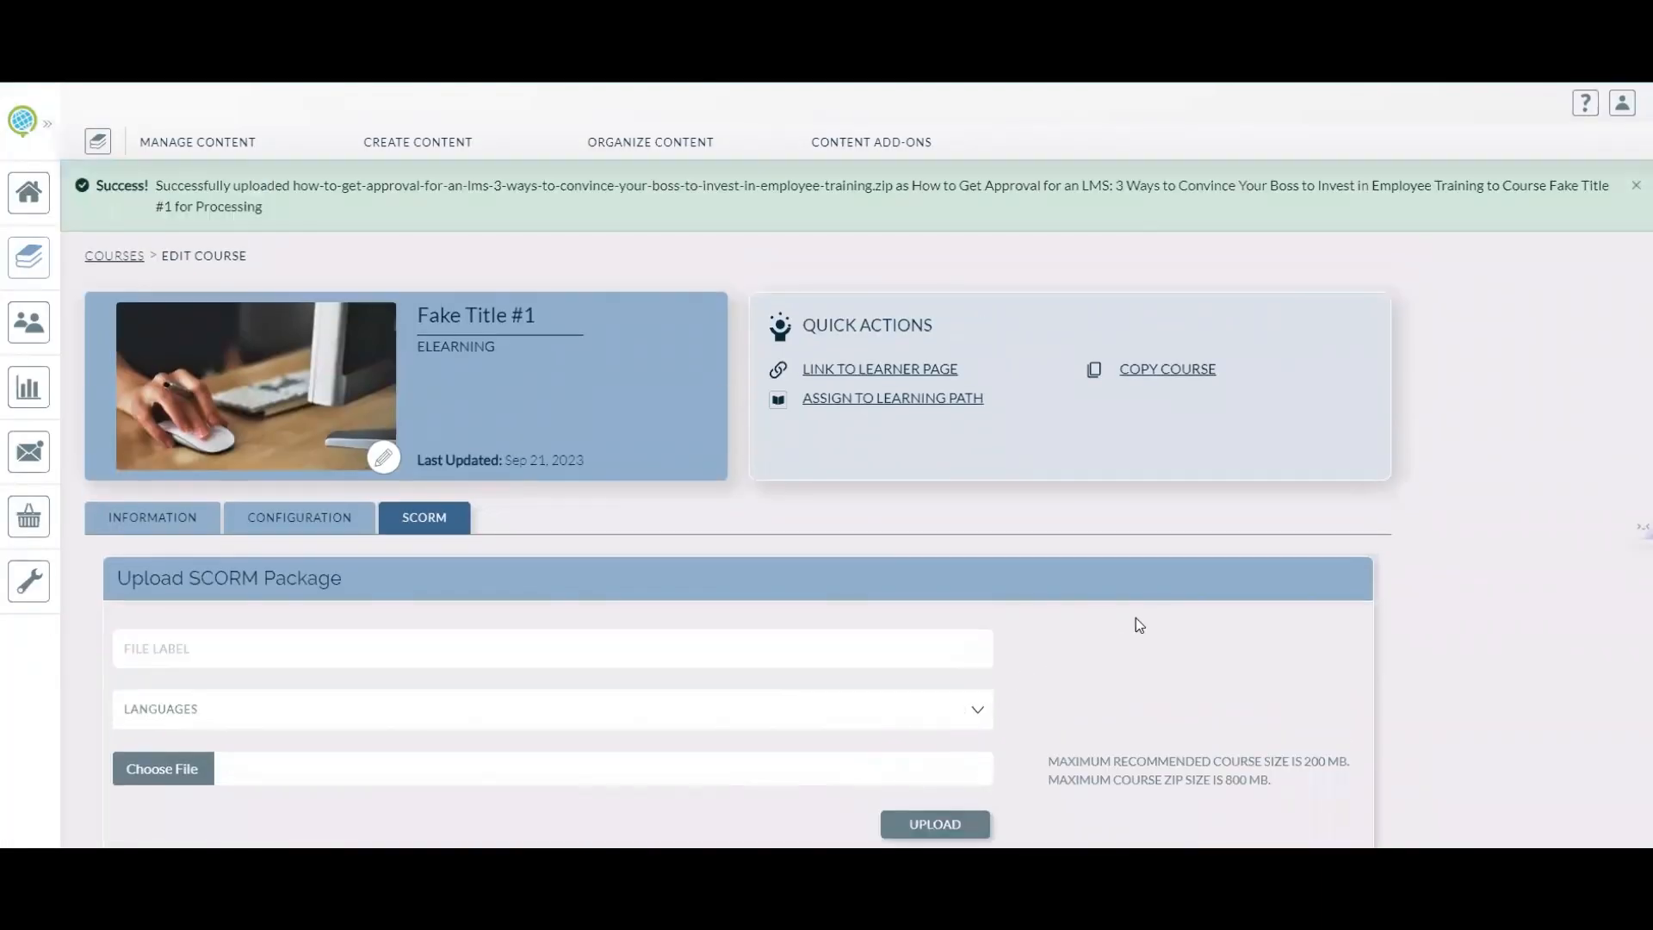
scroll(1135, 625, down, 3)
scroll(775, 603, down, 2)
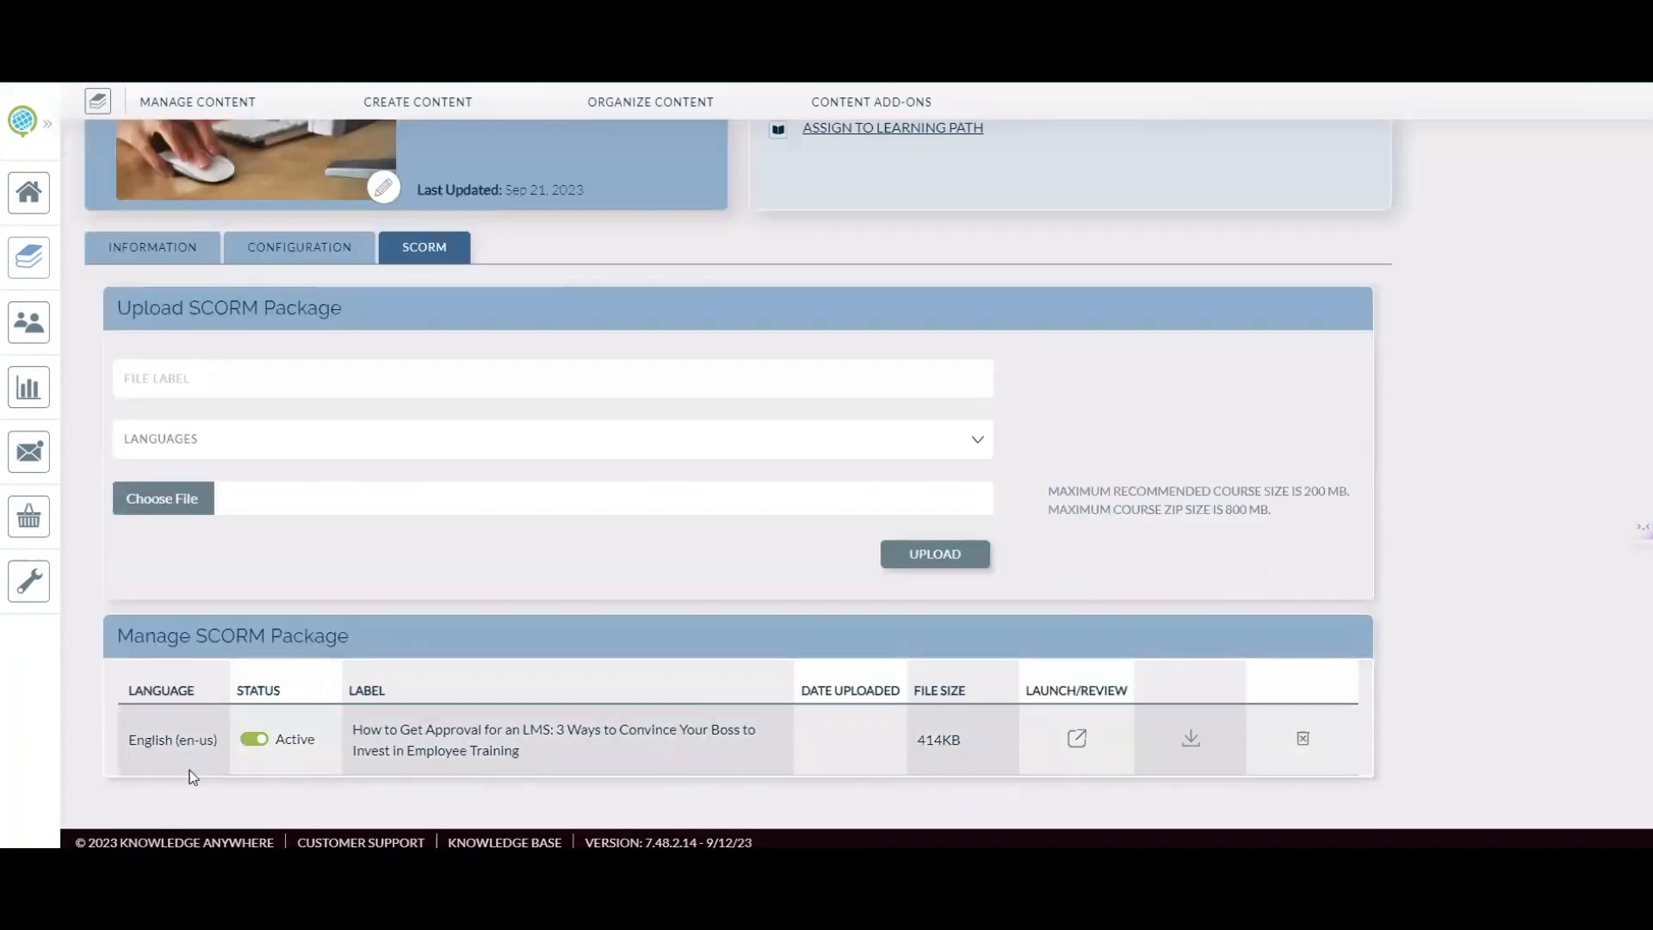
Step: Launch the uploaded English SCORM package for review, play its video briefly and return to the course's SCORM settings
click(1076, 739)
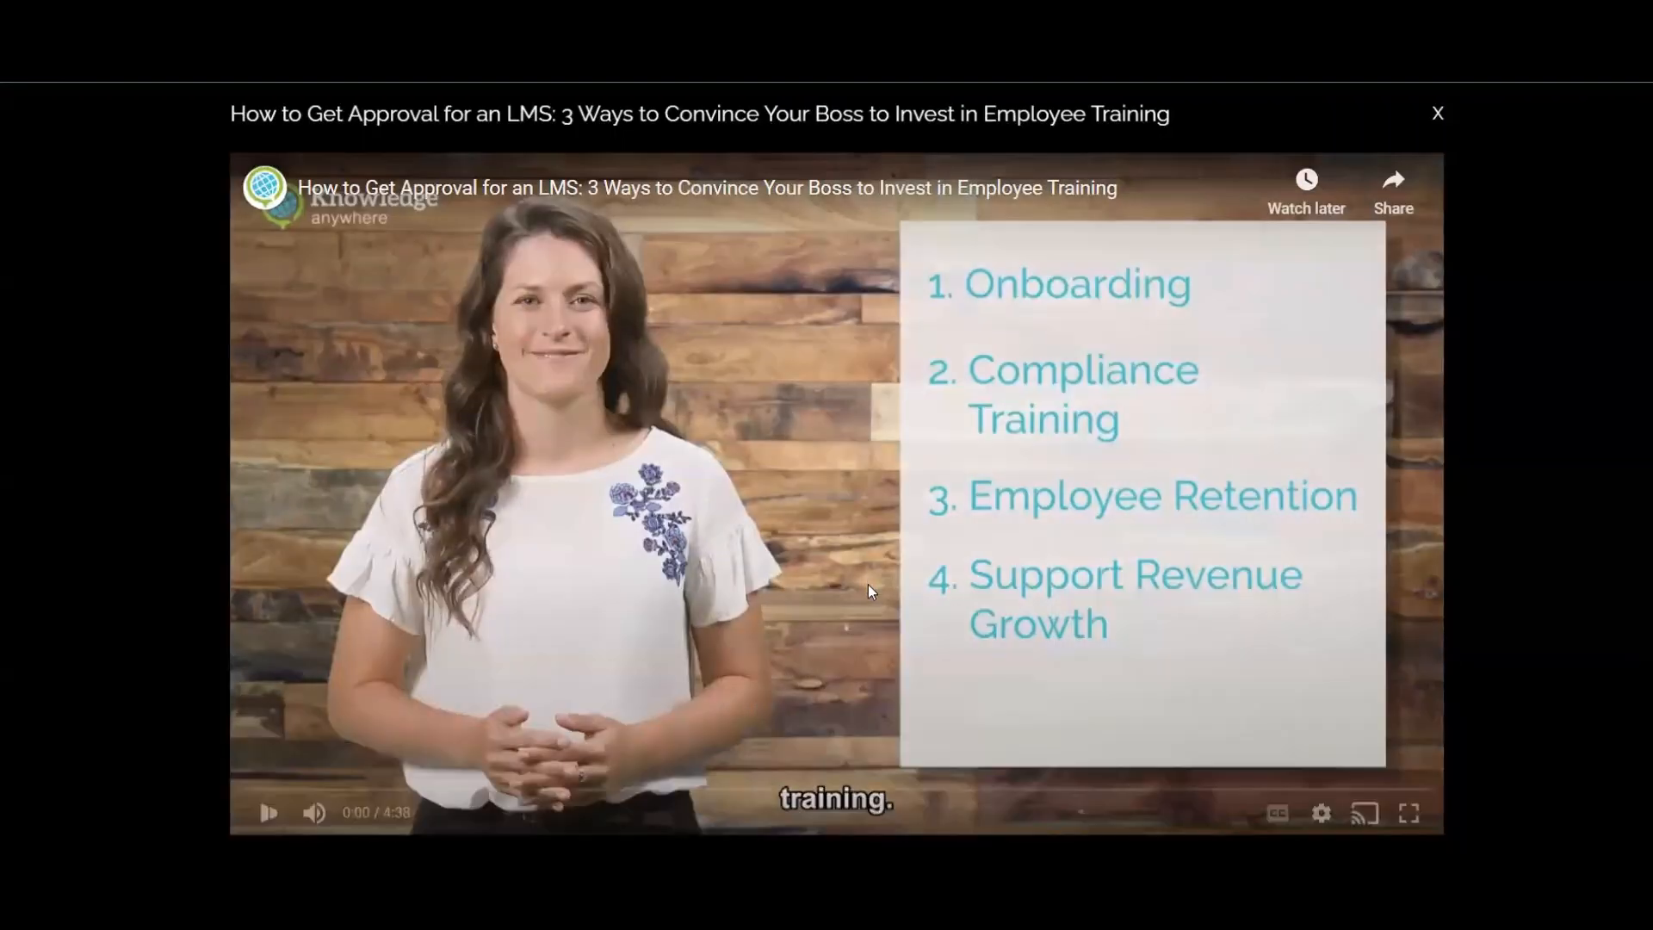
click(866, 581)
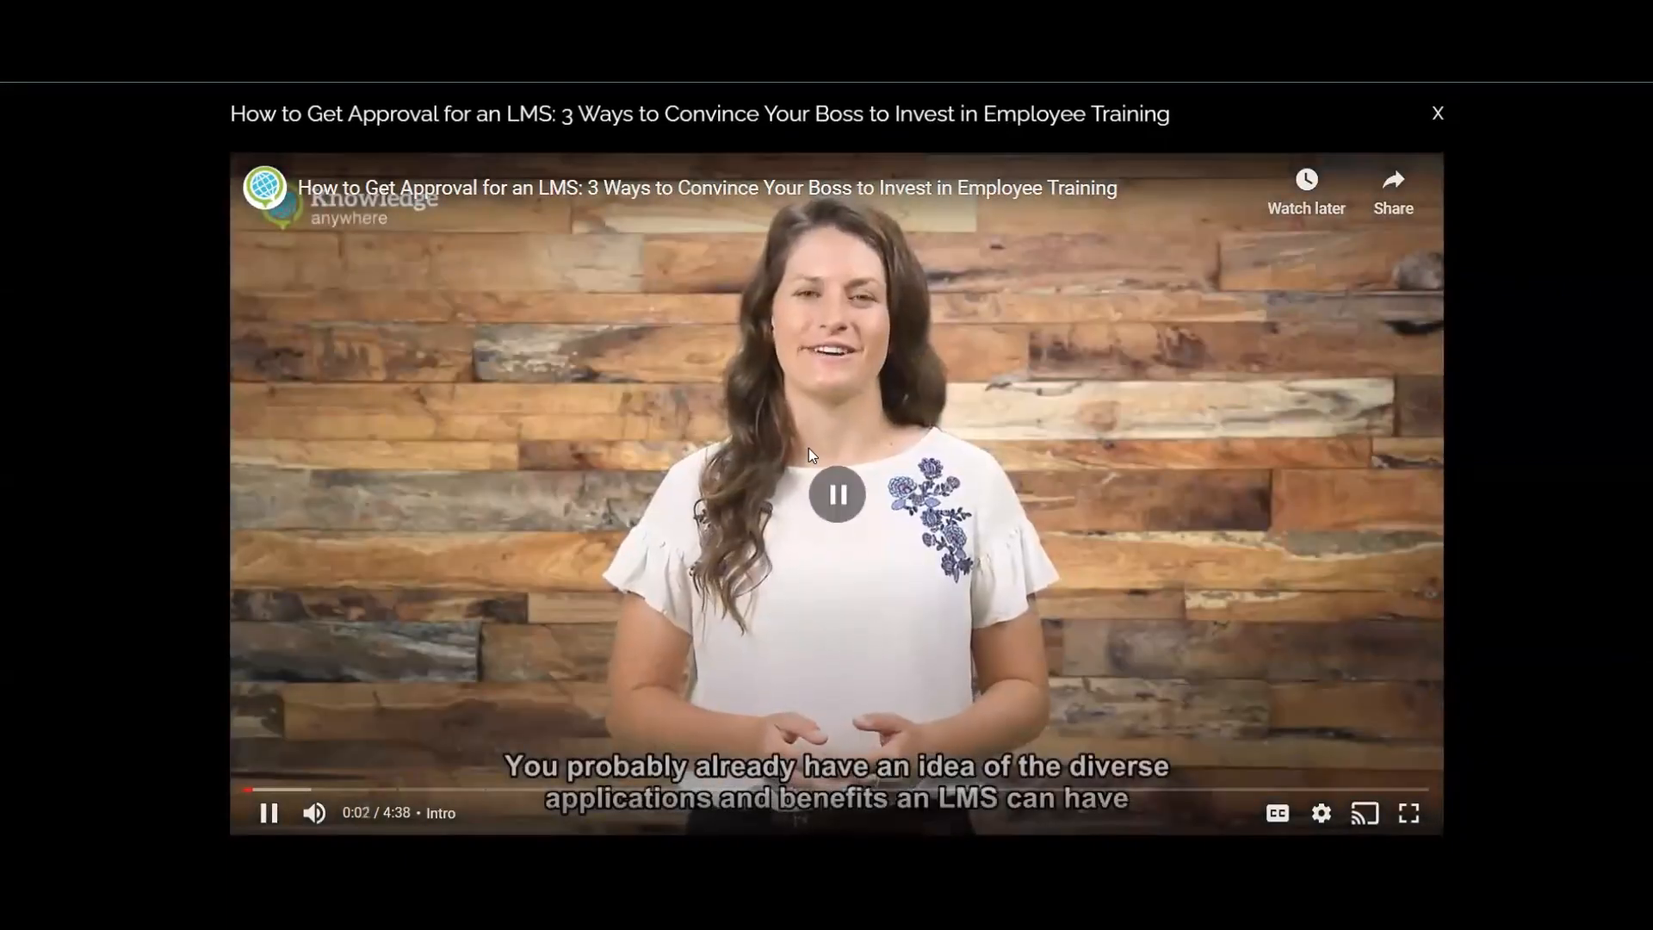
click(808, 447)
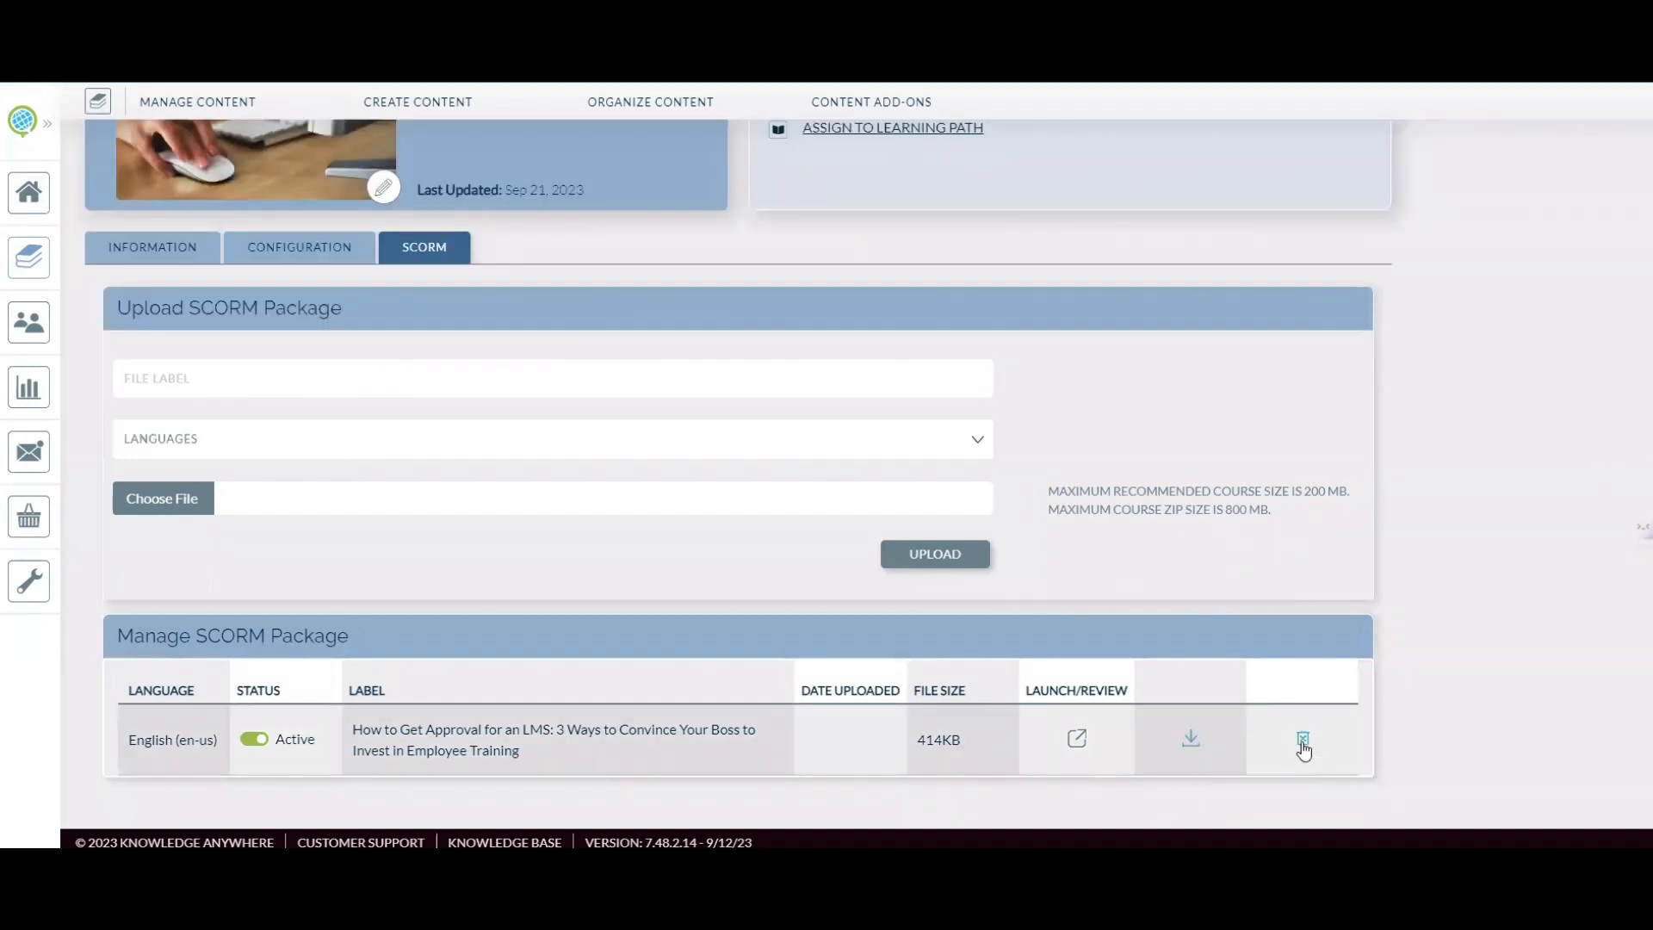
Step: Load the pexels portrait of the smiling man in glasses as the new course image for Fake Title #1
scroll(403, 745, up, 3)
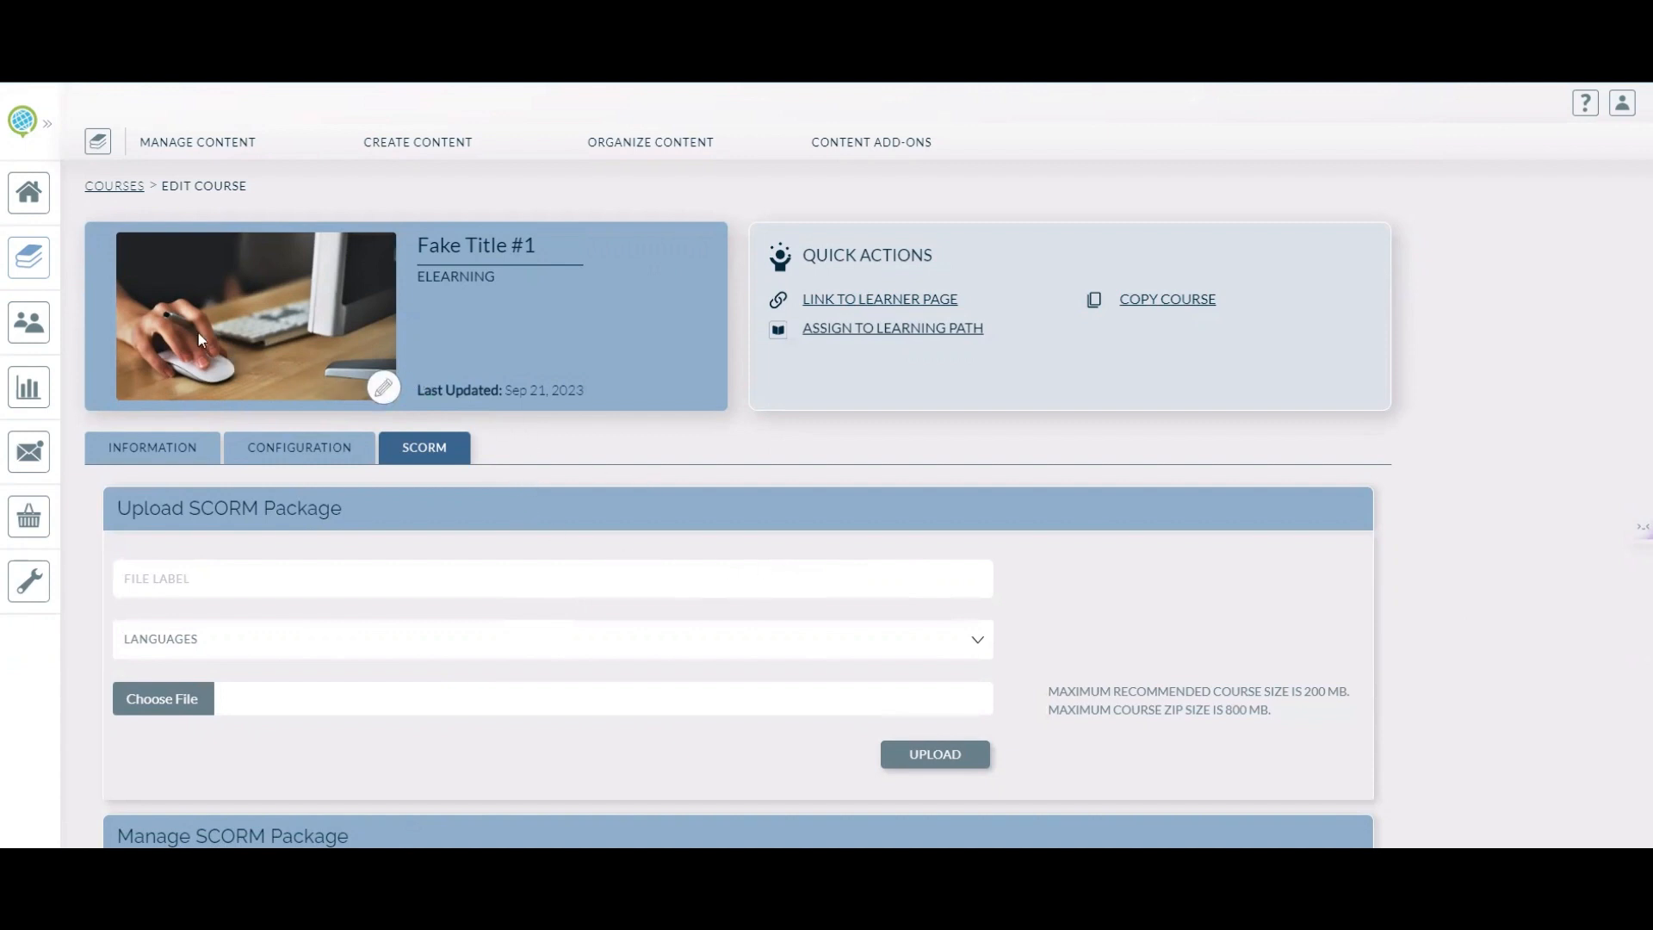
click(384, 387)
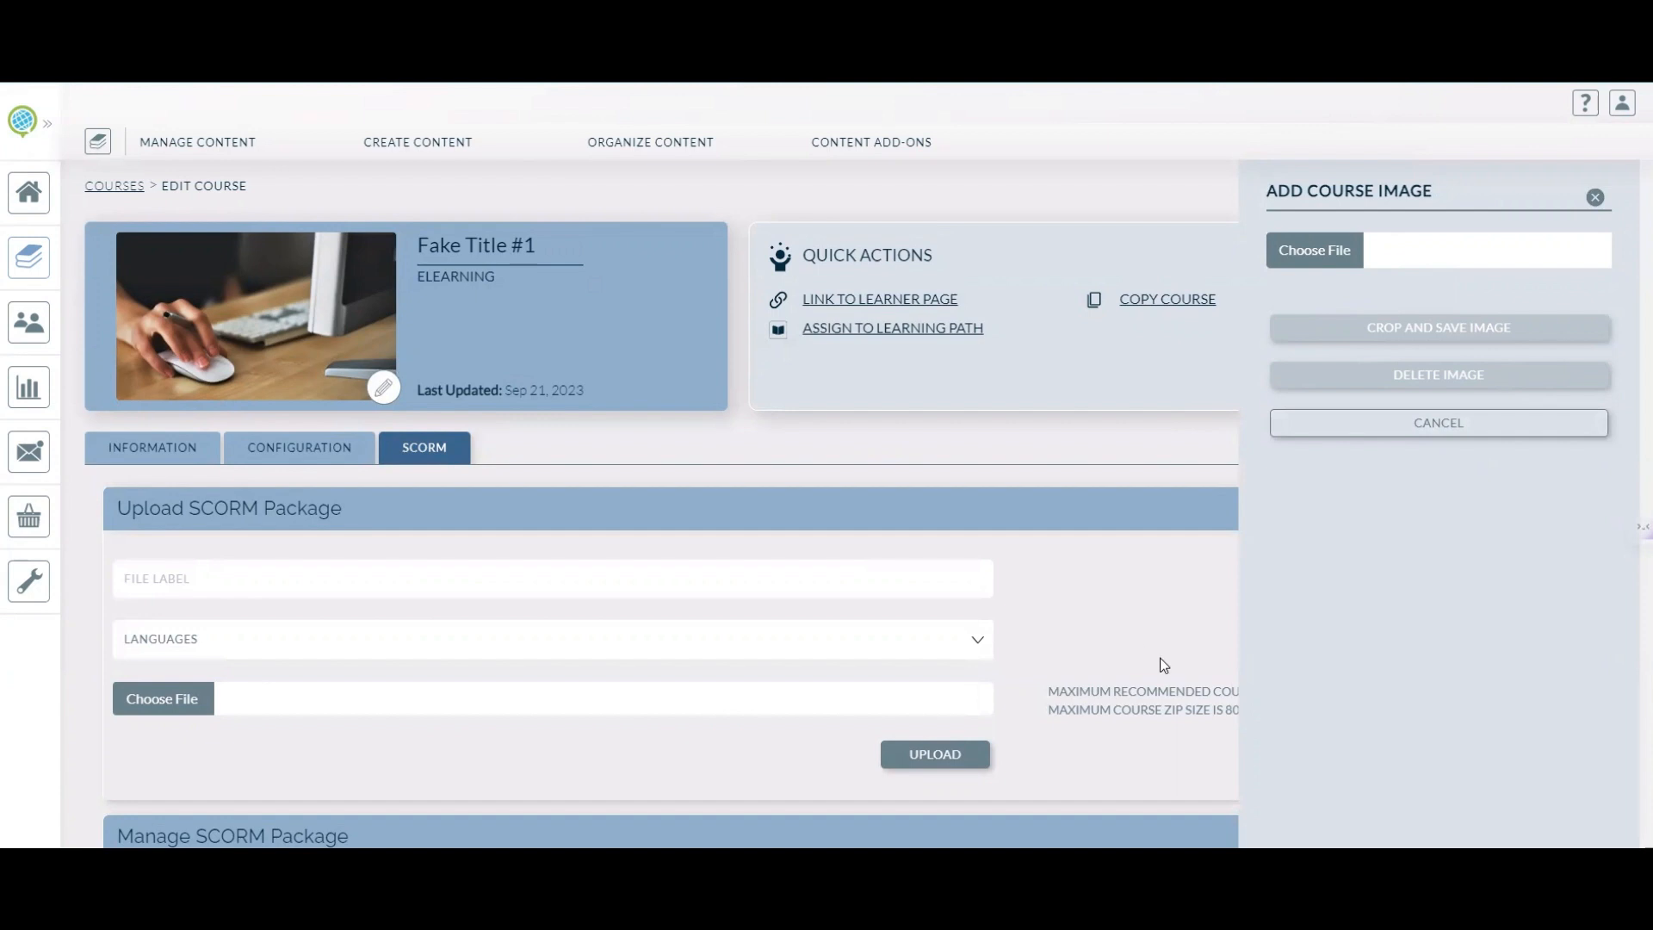
click(1594, 198)
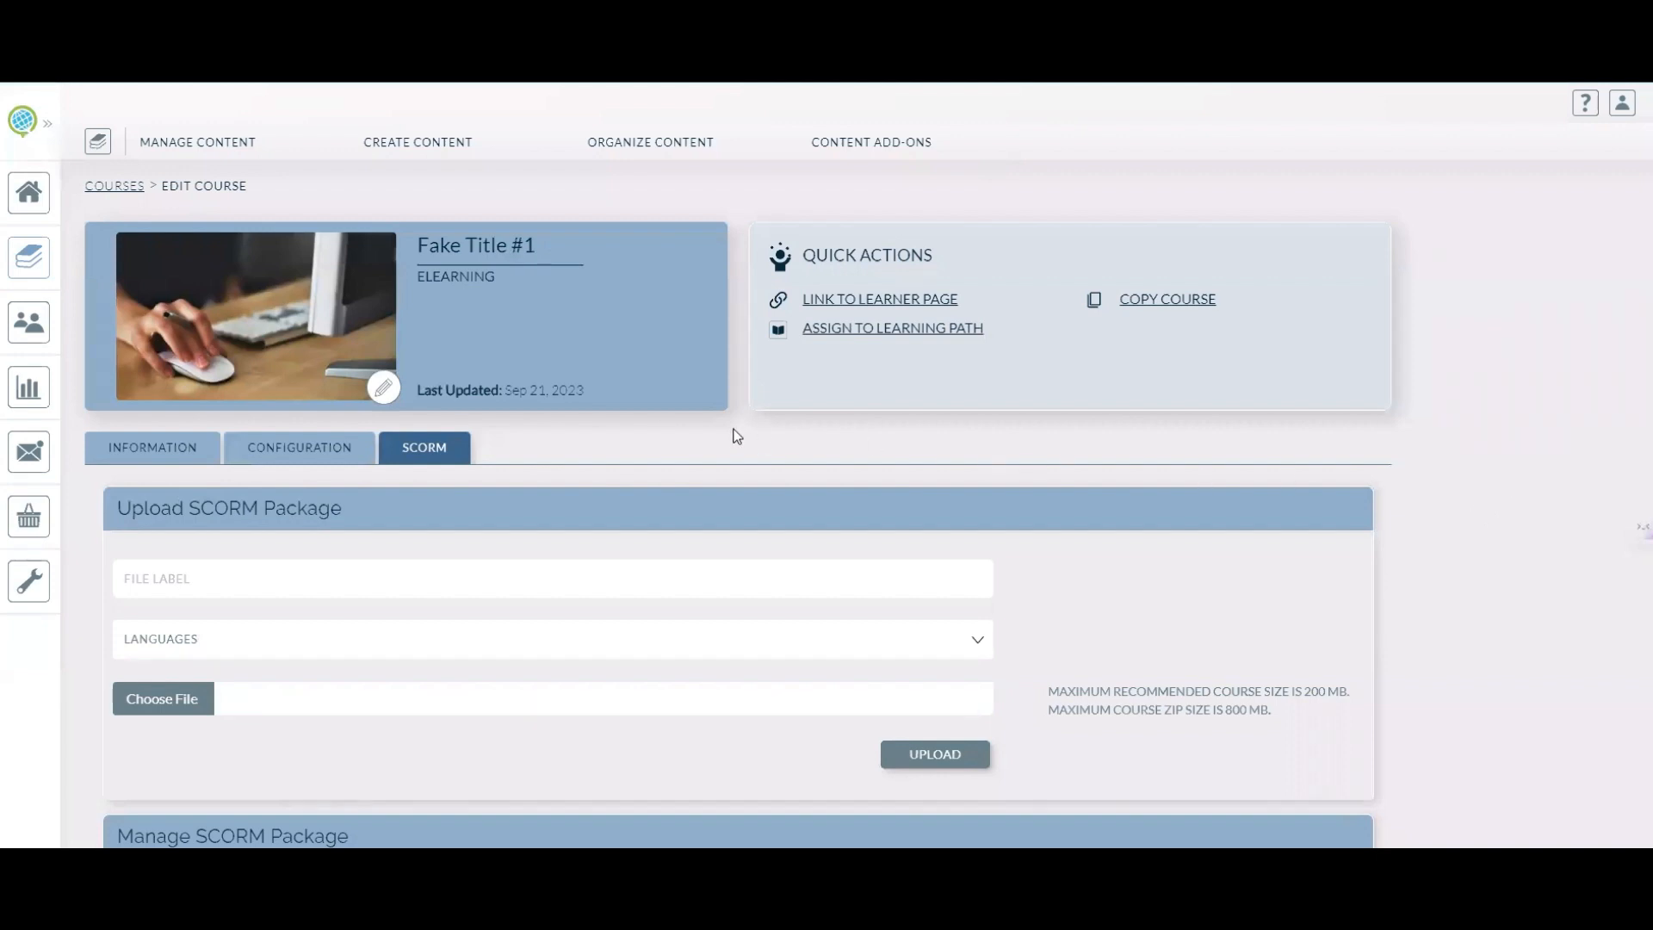
click(385, 390)
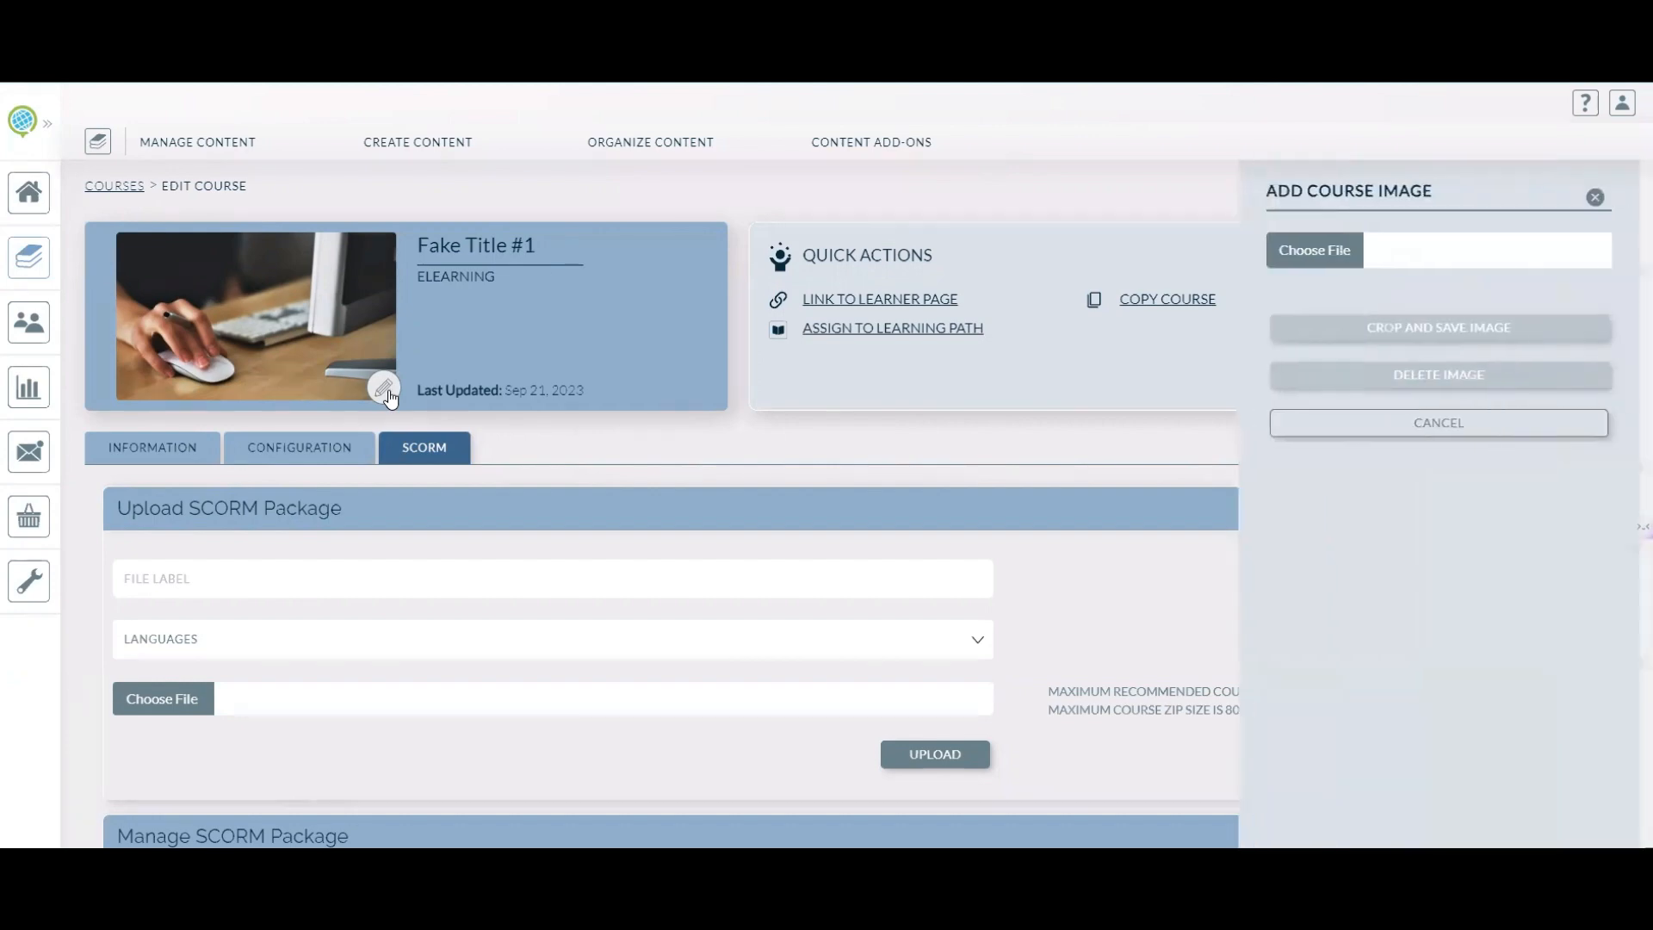
click(1301, 251)
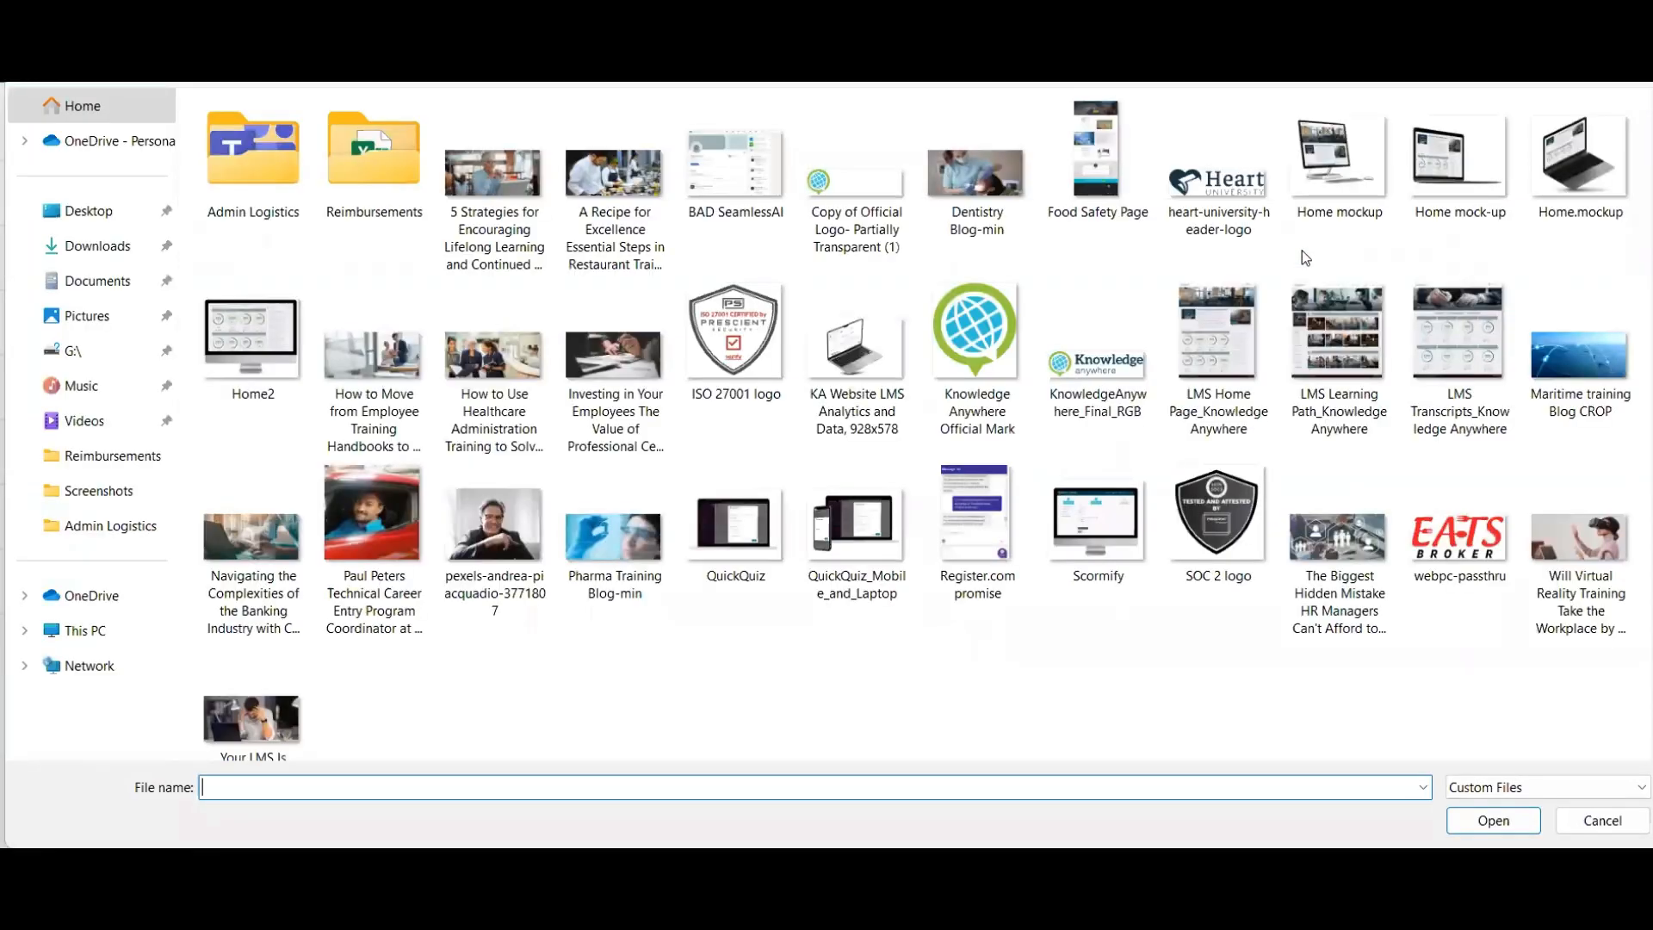
scroll(1247, 508, down, 1)
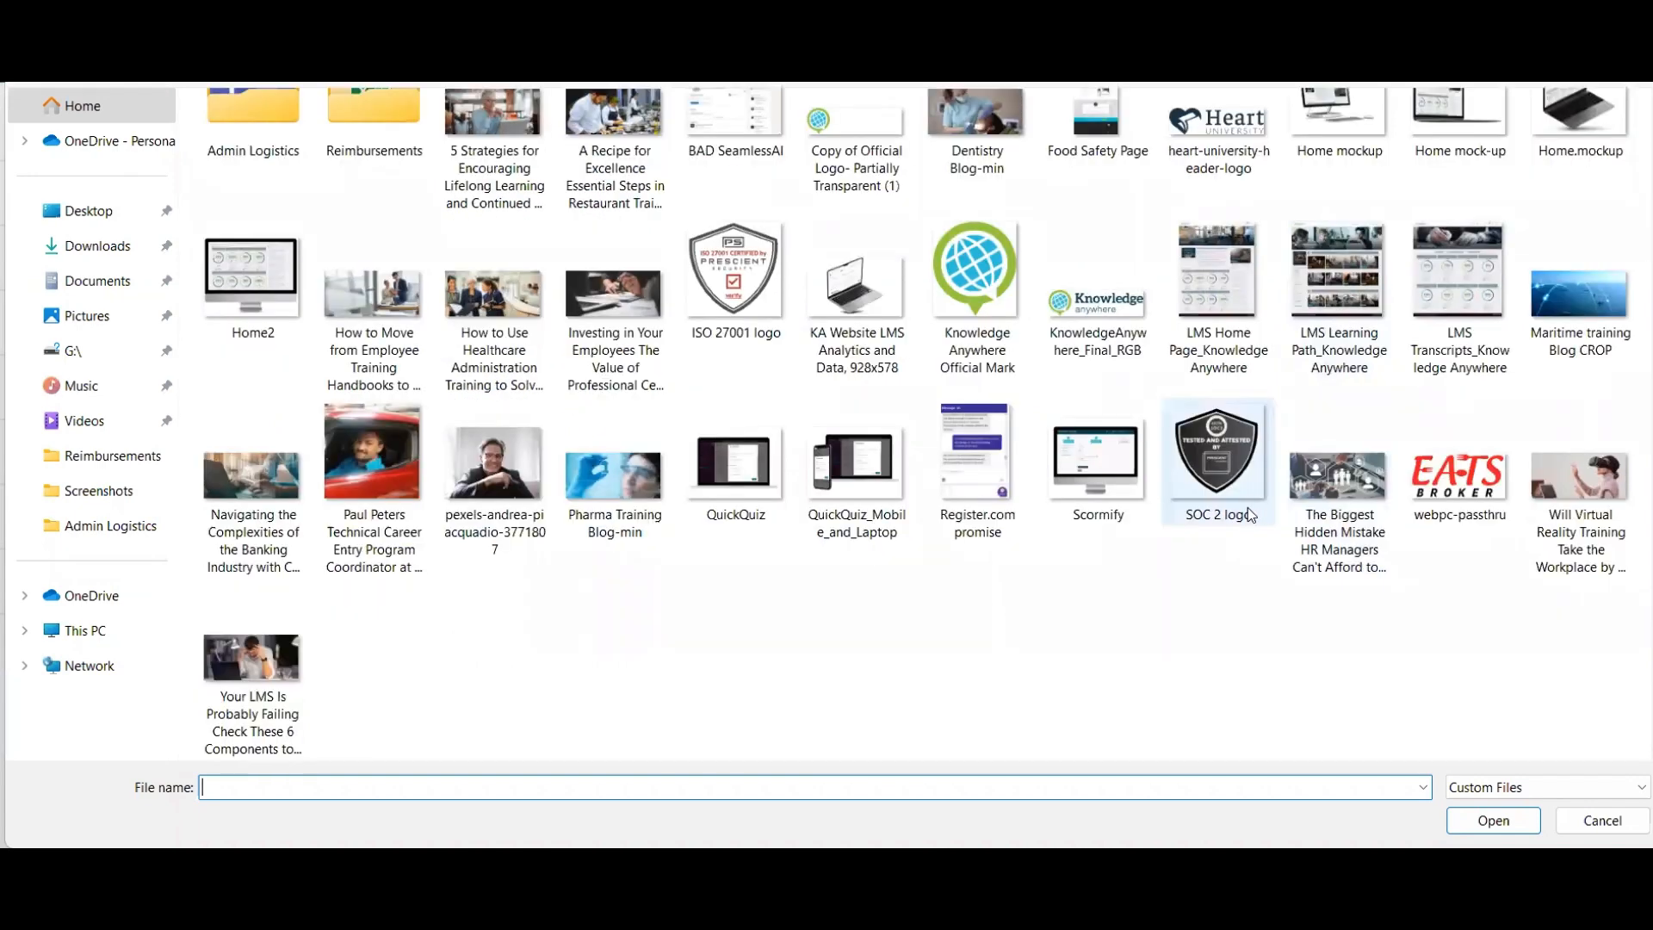
scroll(1240, 512, up, 1)
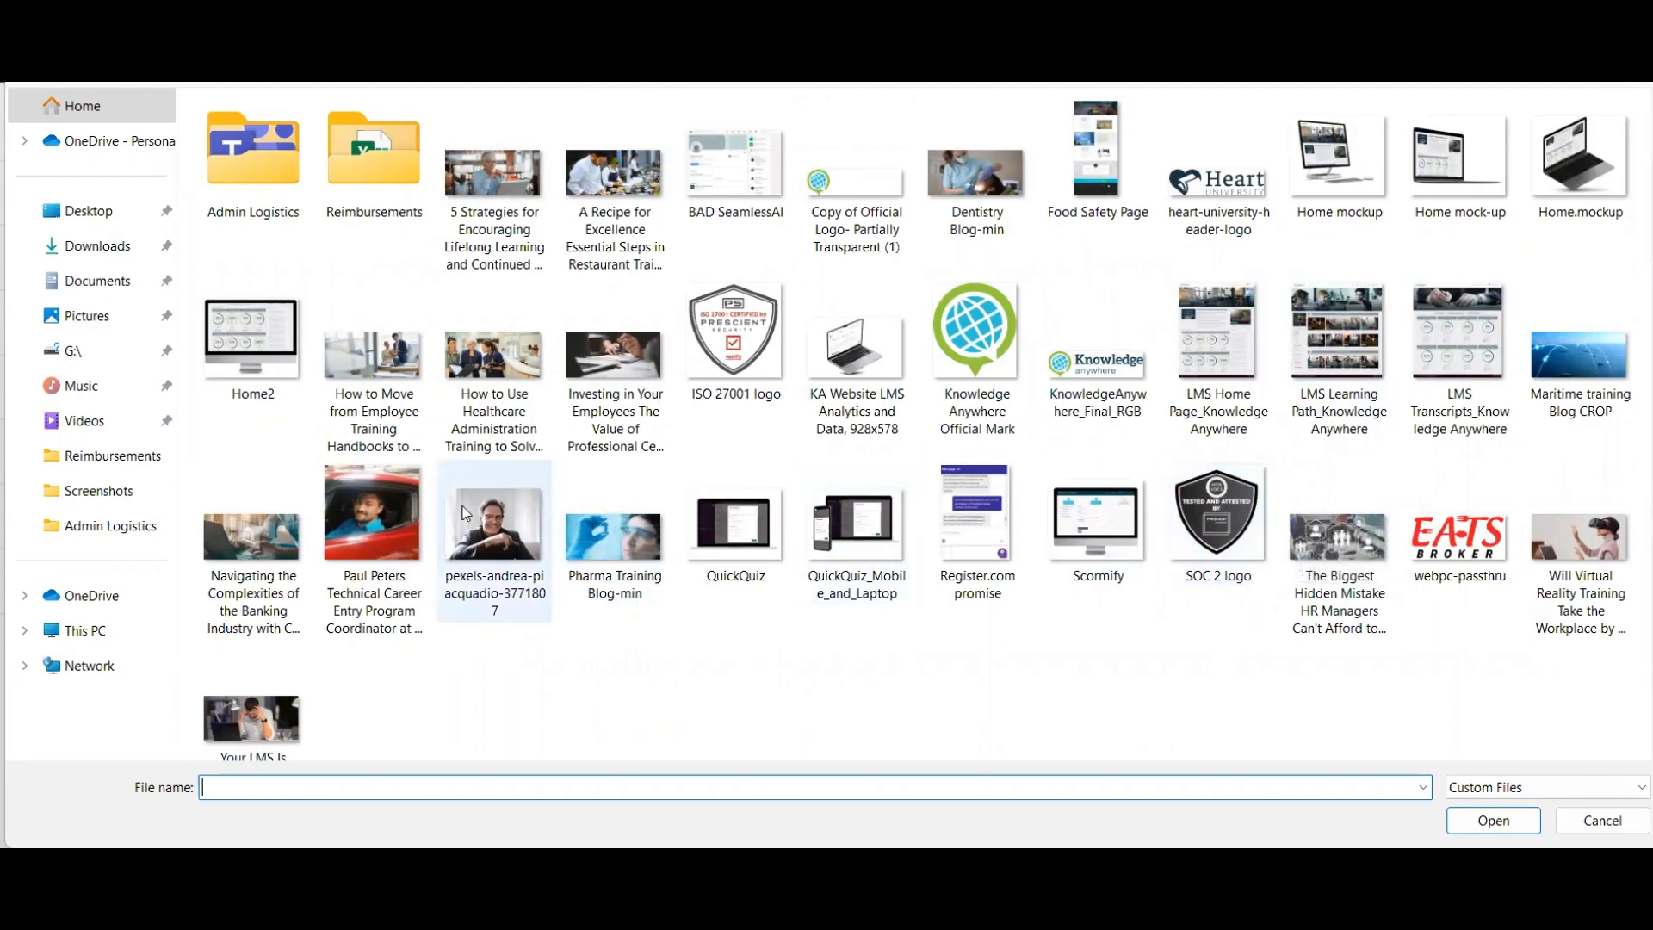
click(495, 525)
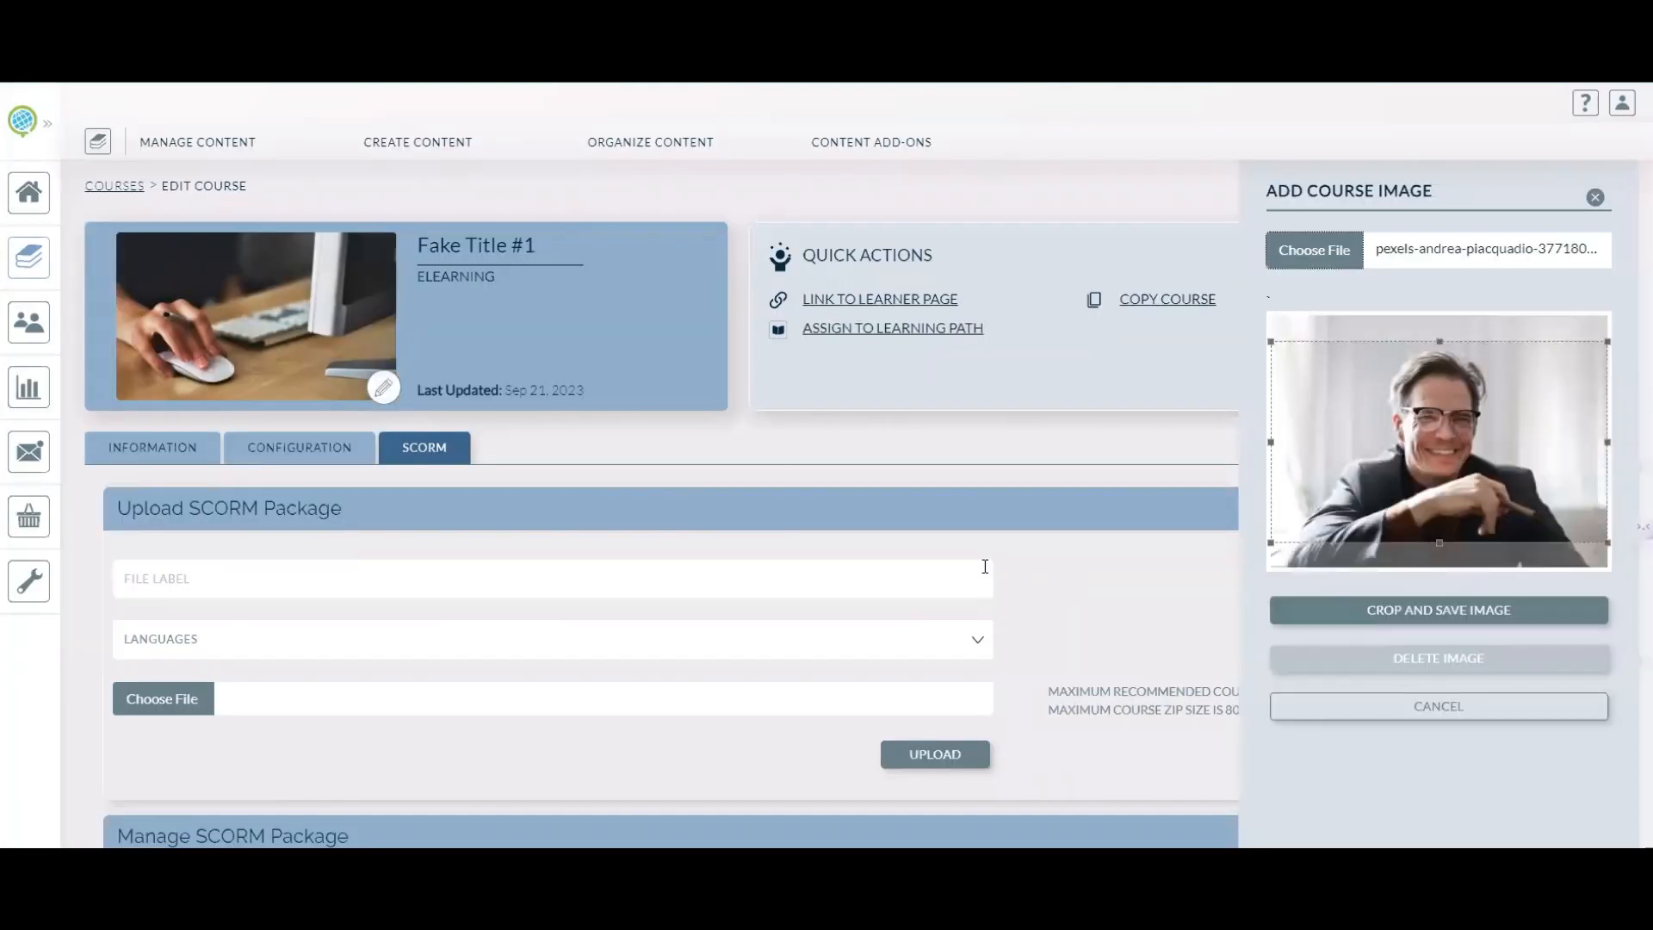
Step: Shift the crop frame slightly upward on the portrait, then crop and save it as the course image
scroll(991, 574, down, 1)
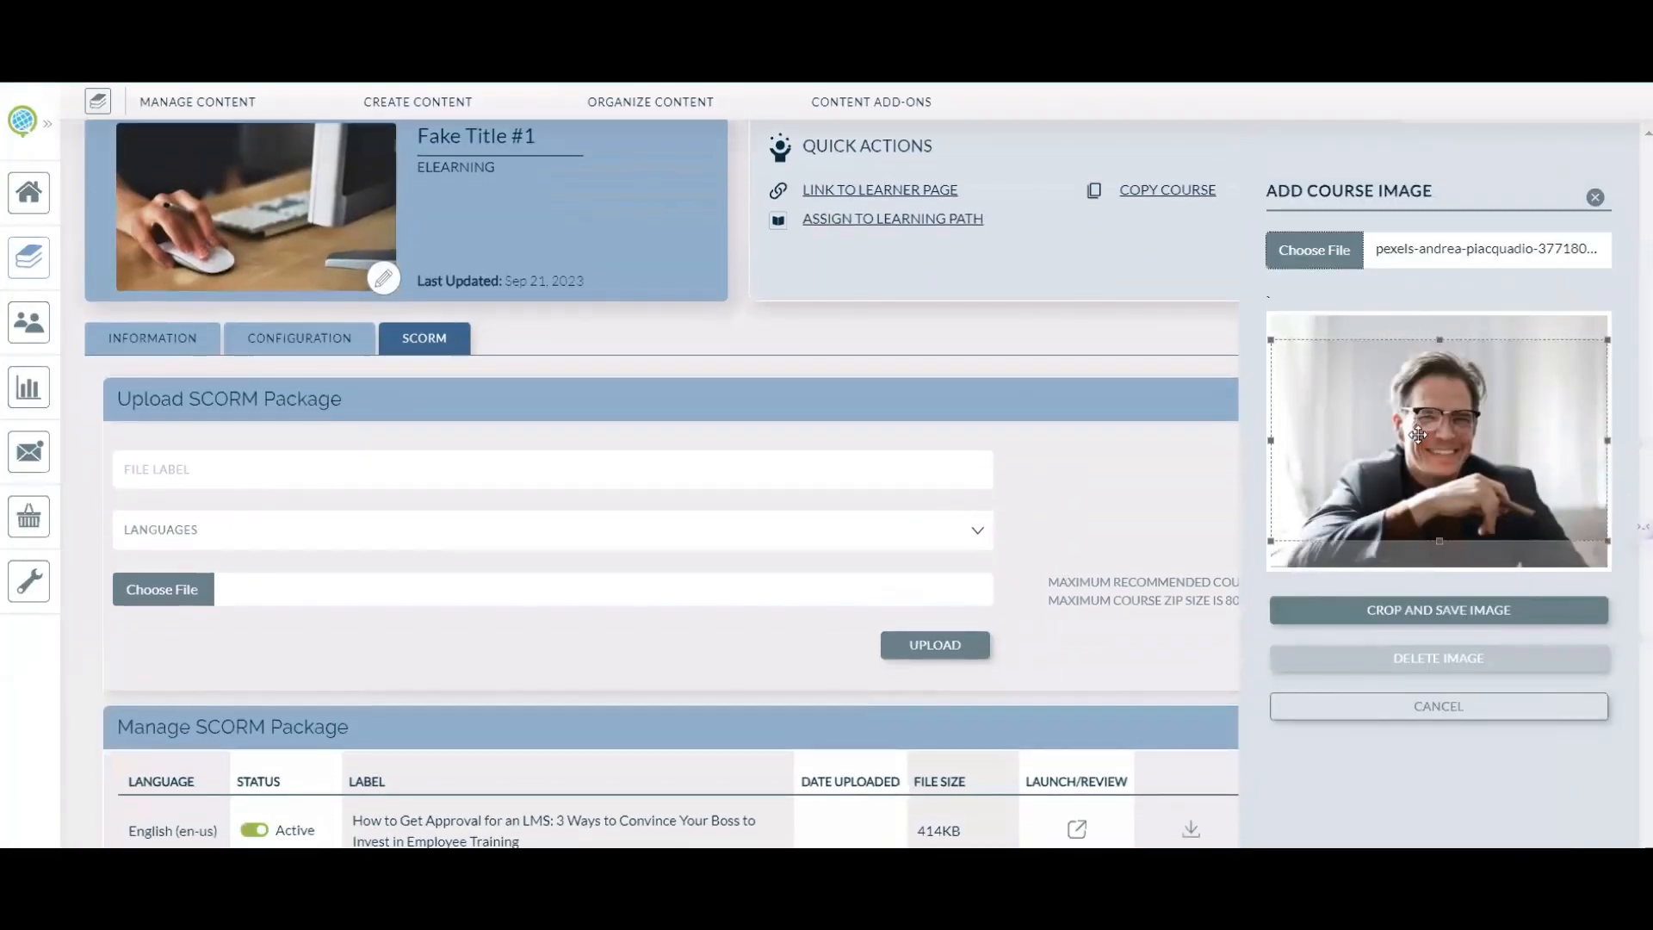
drag(1418, 435, 1417, 426)
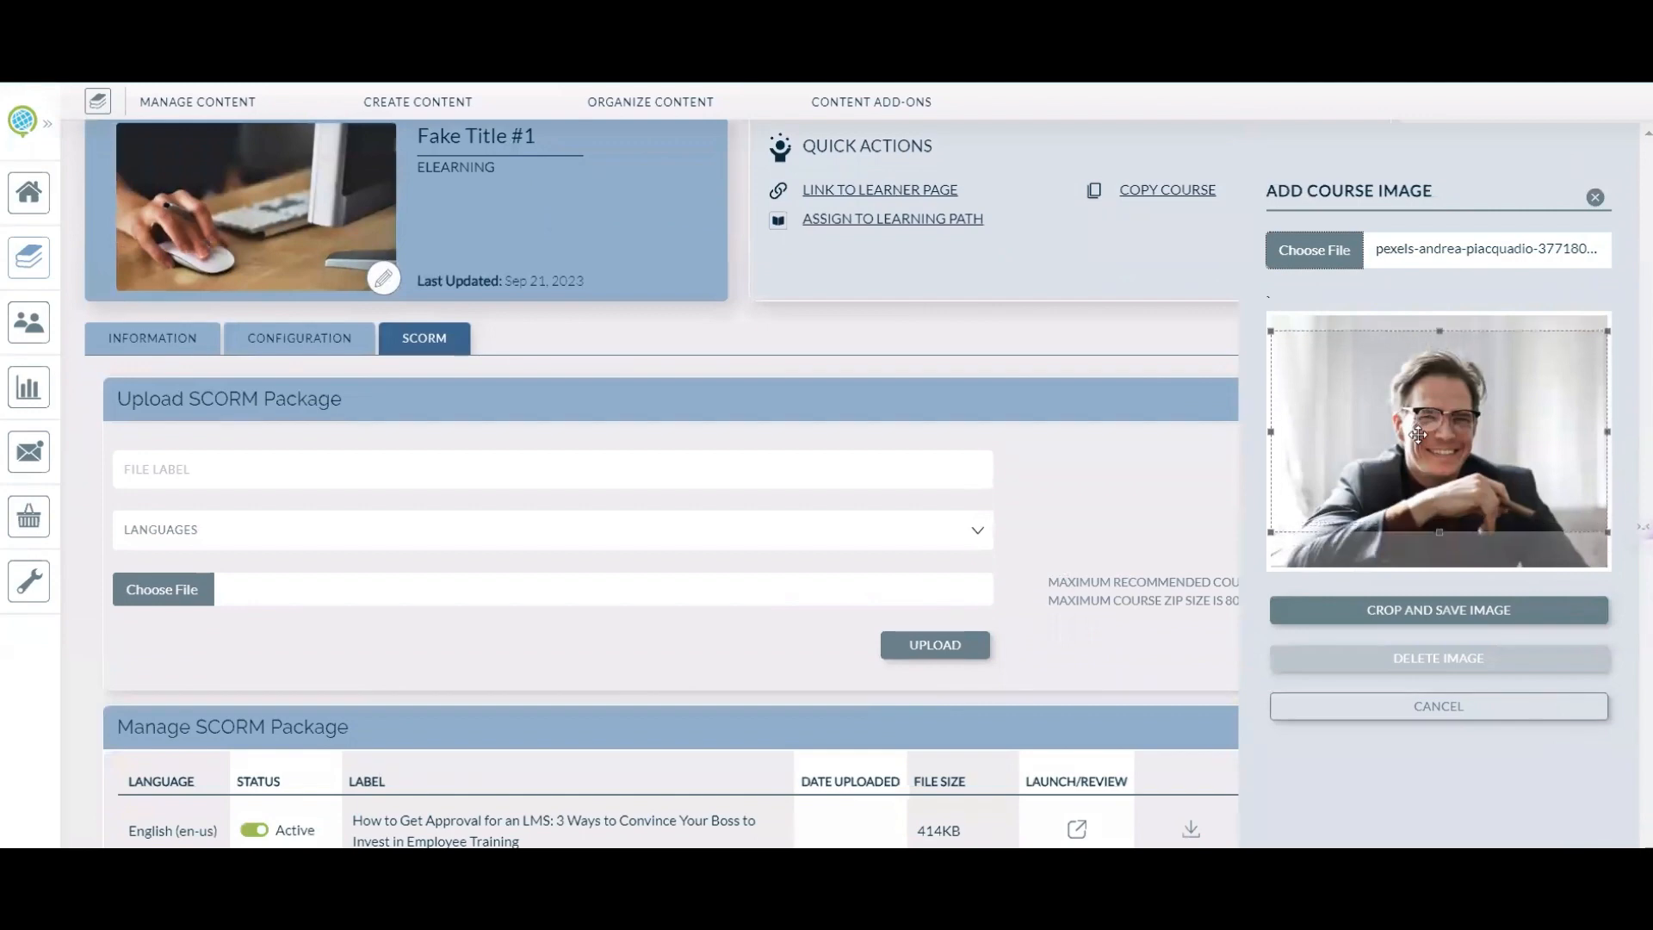
click(1416, 613)
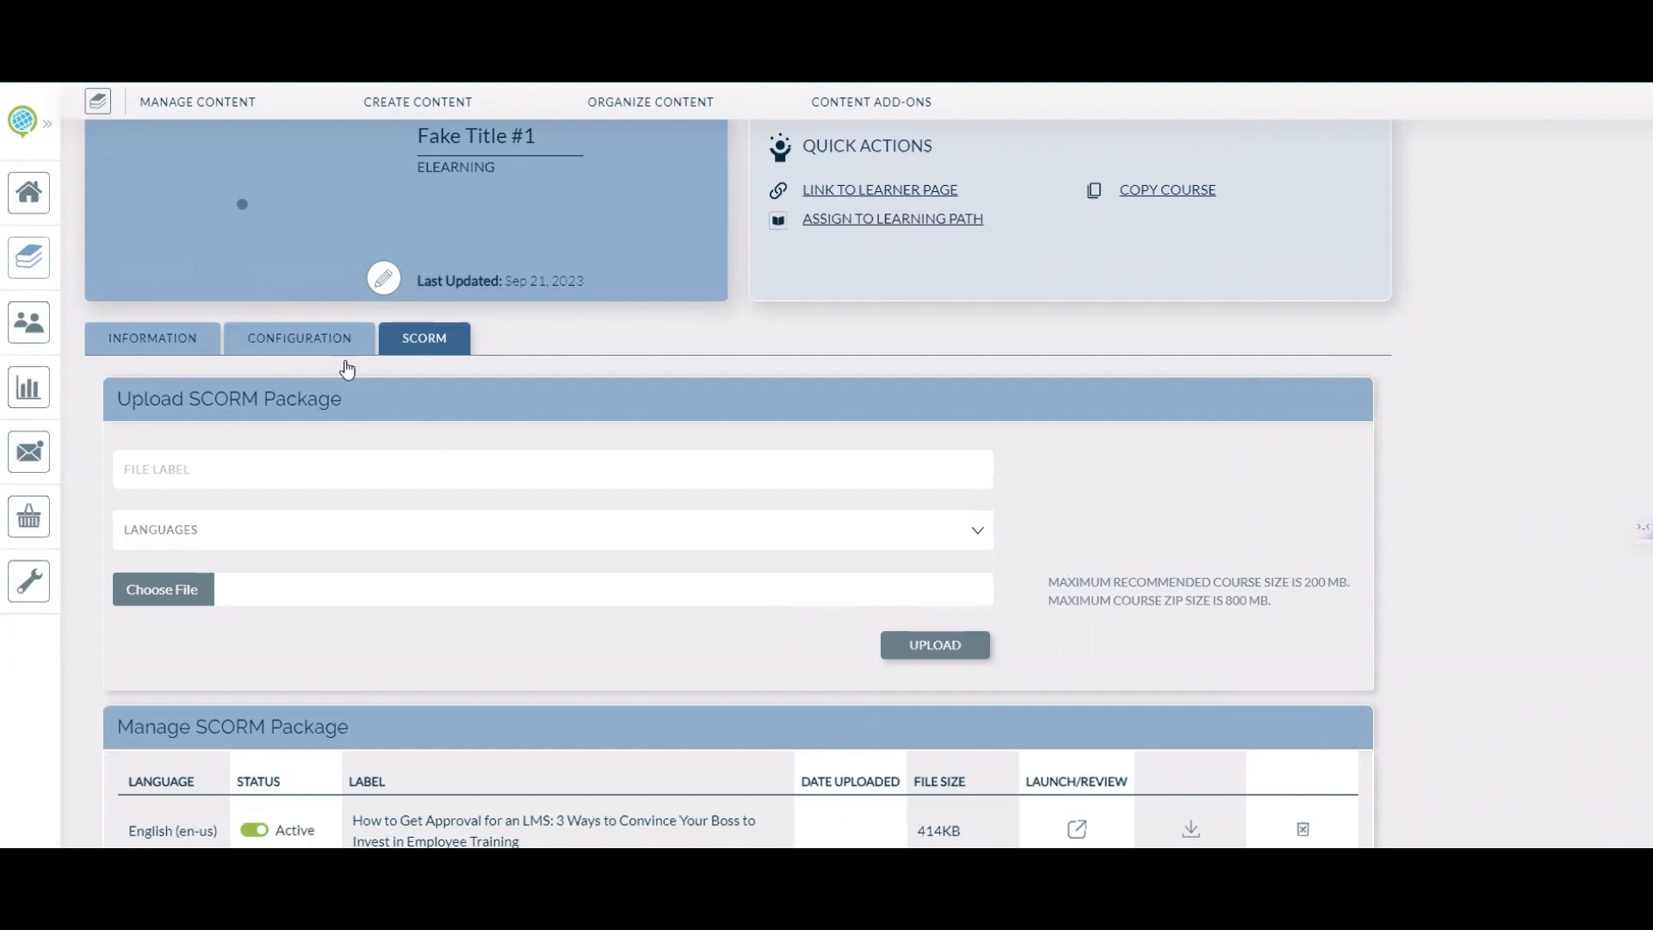
Step: Open the learner page of Fake Title #1, review its course details and return to editing the course
scroll(637, 474, up, 2)
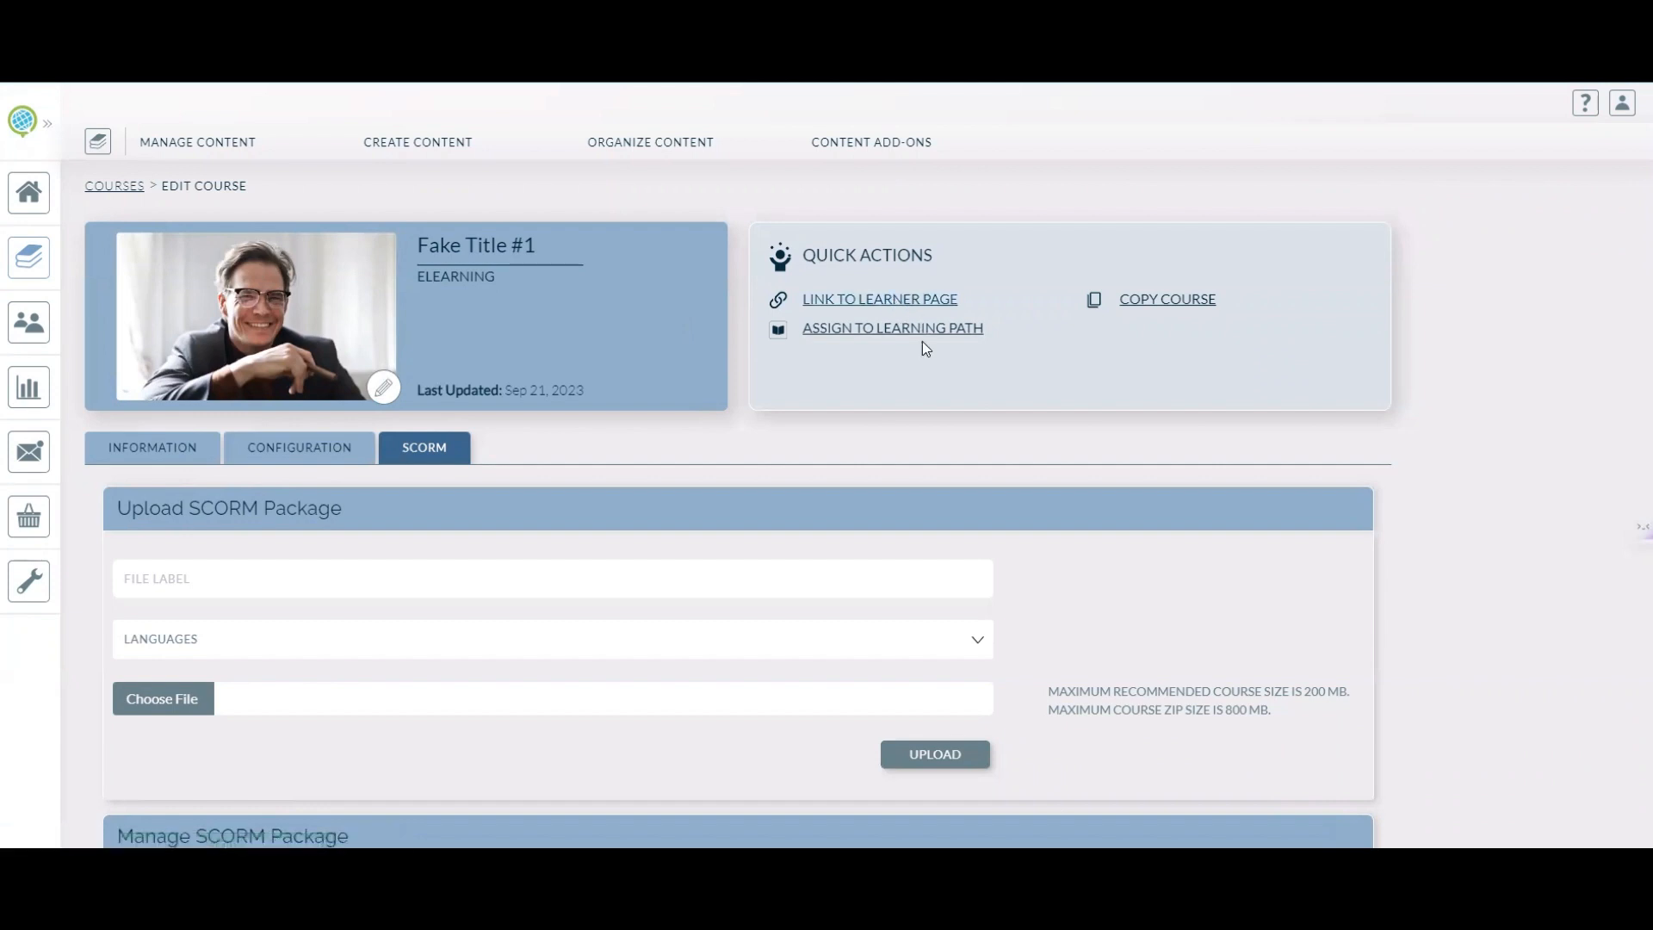
click(890, 300)
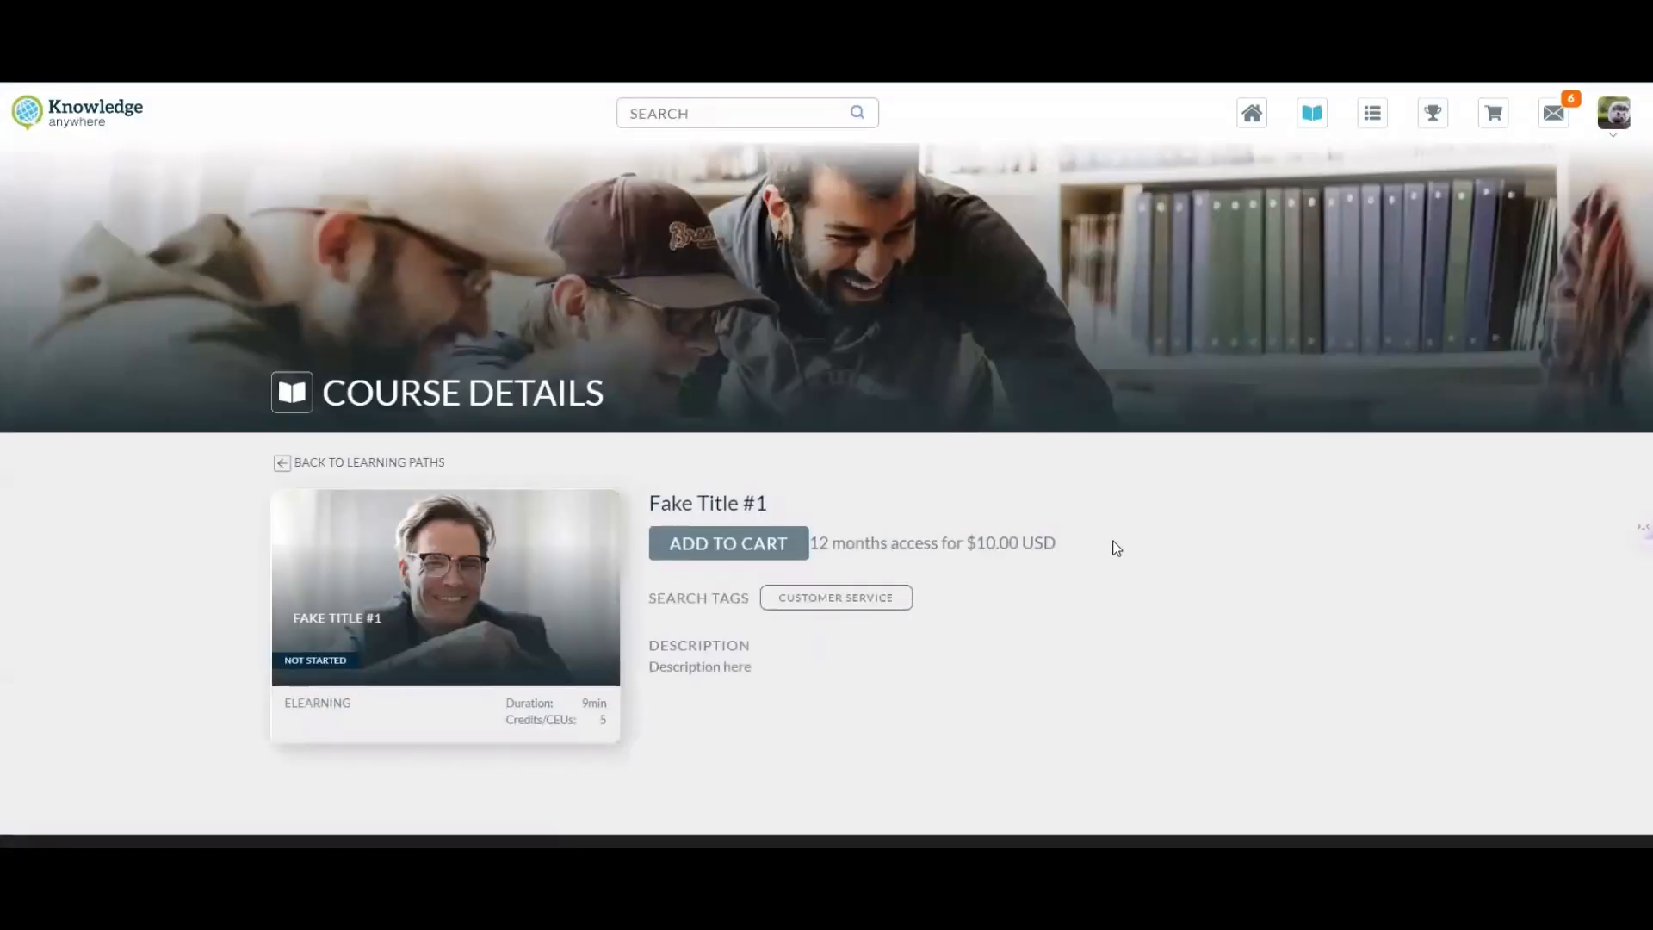
scroll(1116, 548, down, 1)
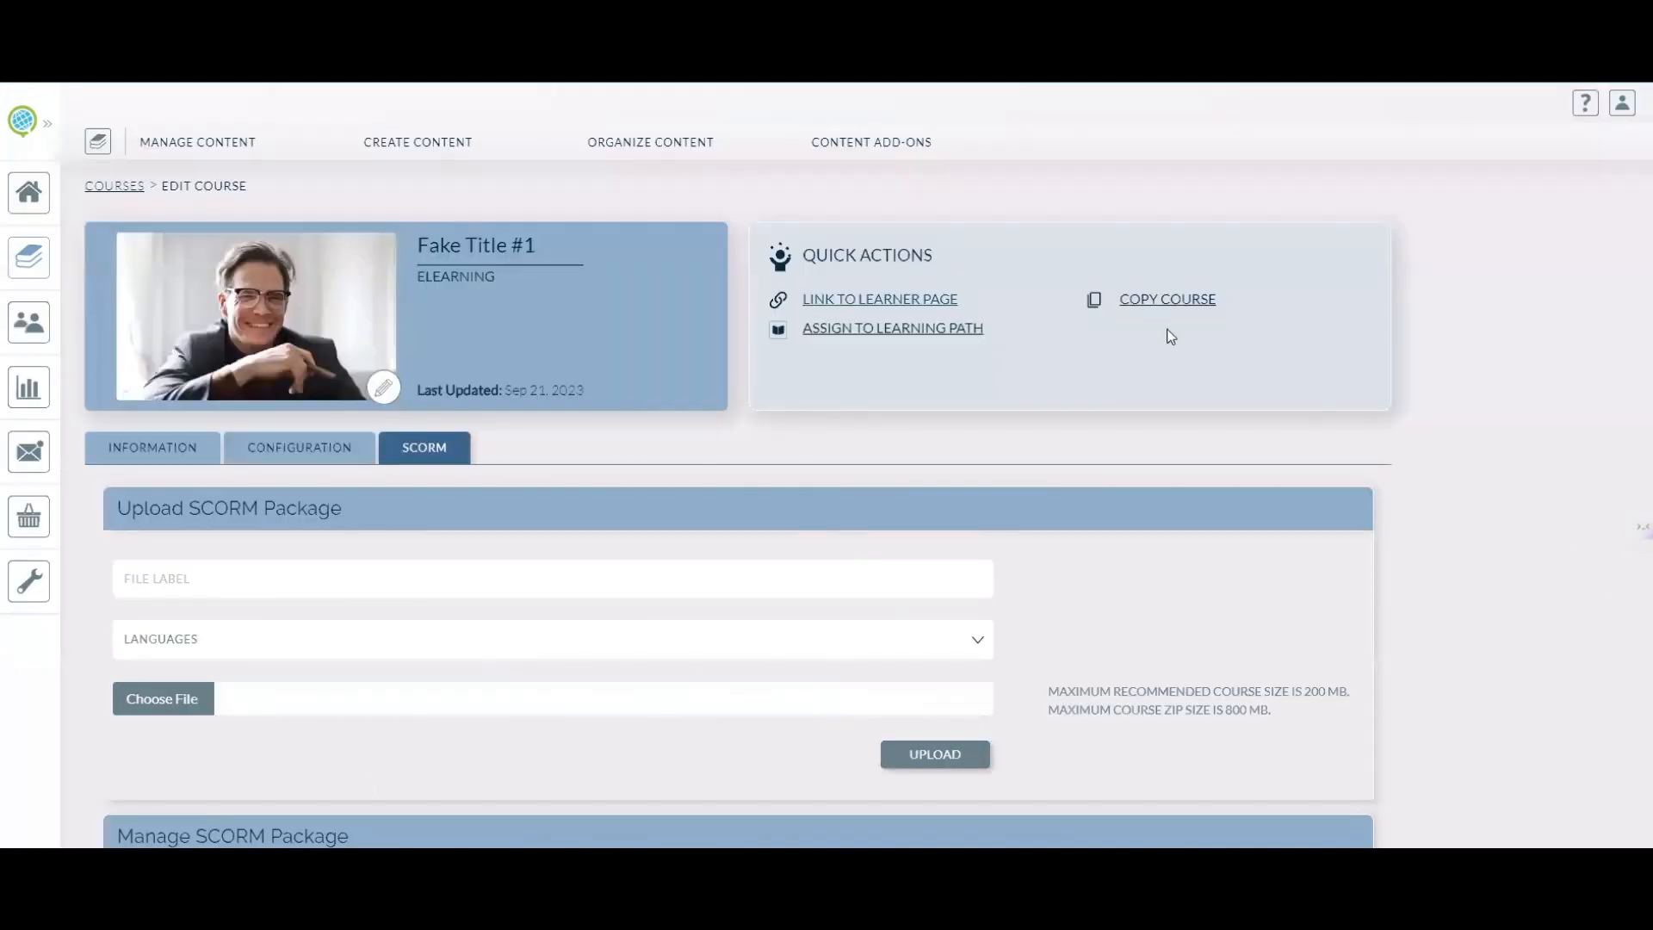
Step: Assign the course to the Customer Service learning path and save the assignment
click(917, 337)
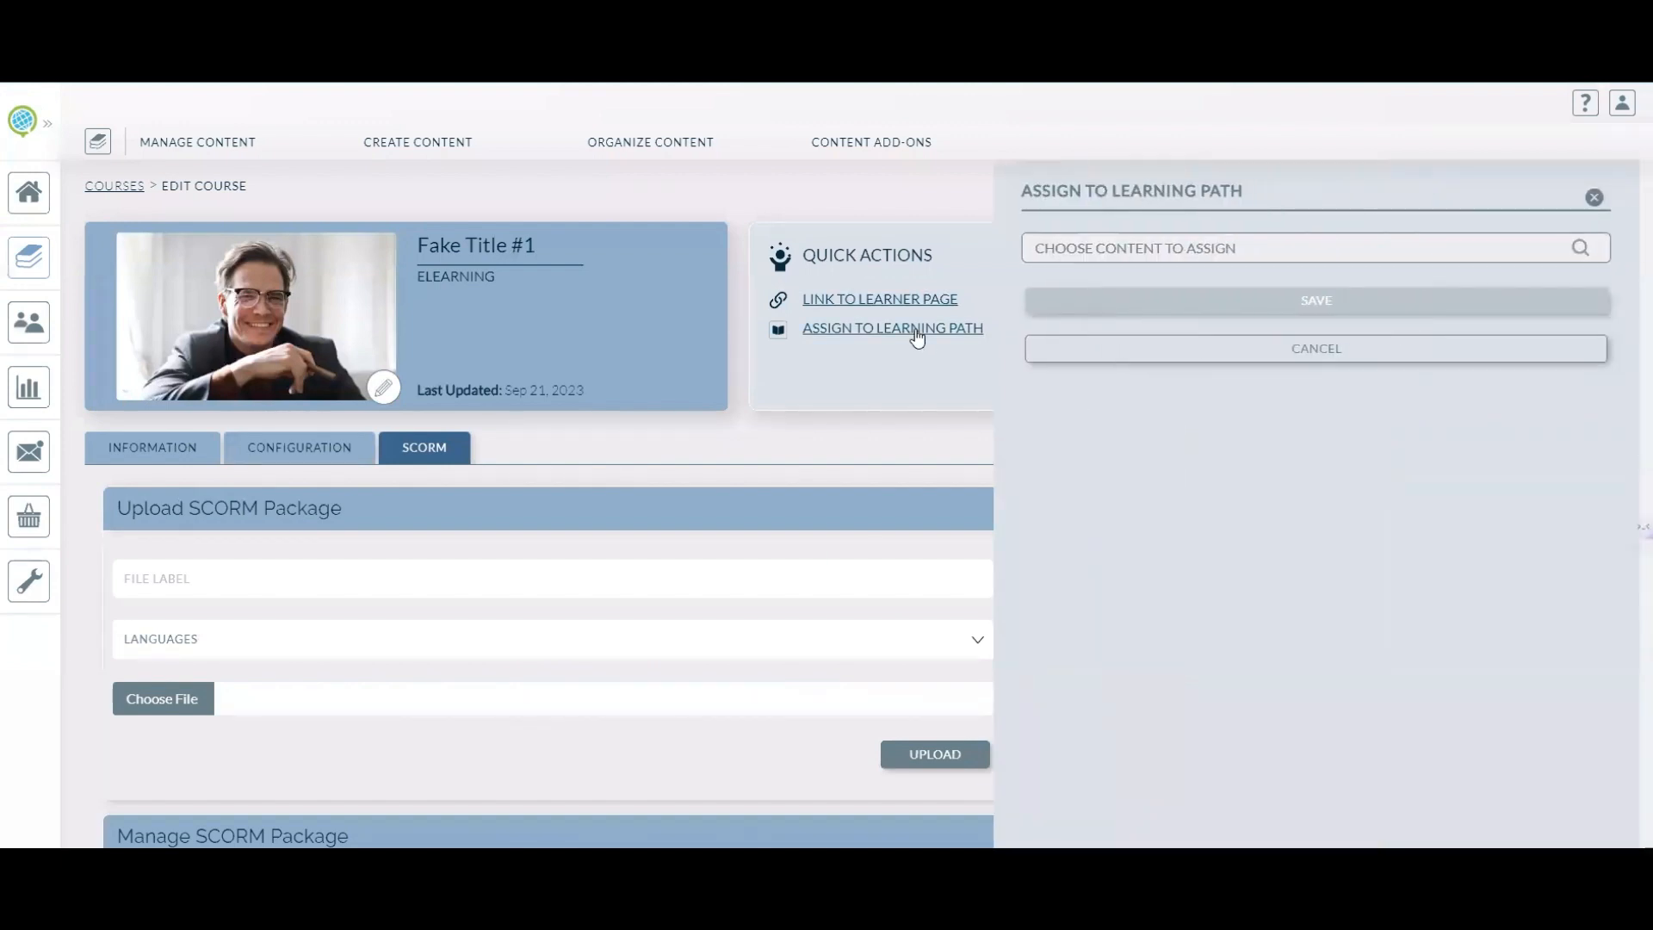
click(1216, 249)
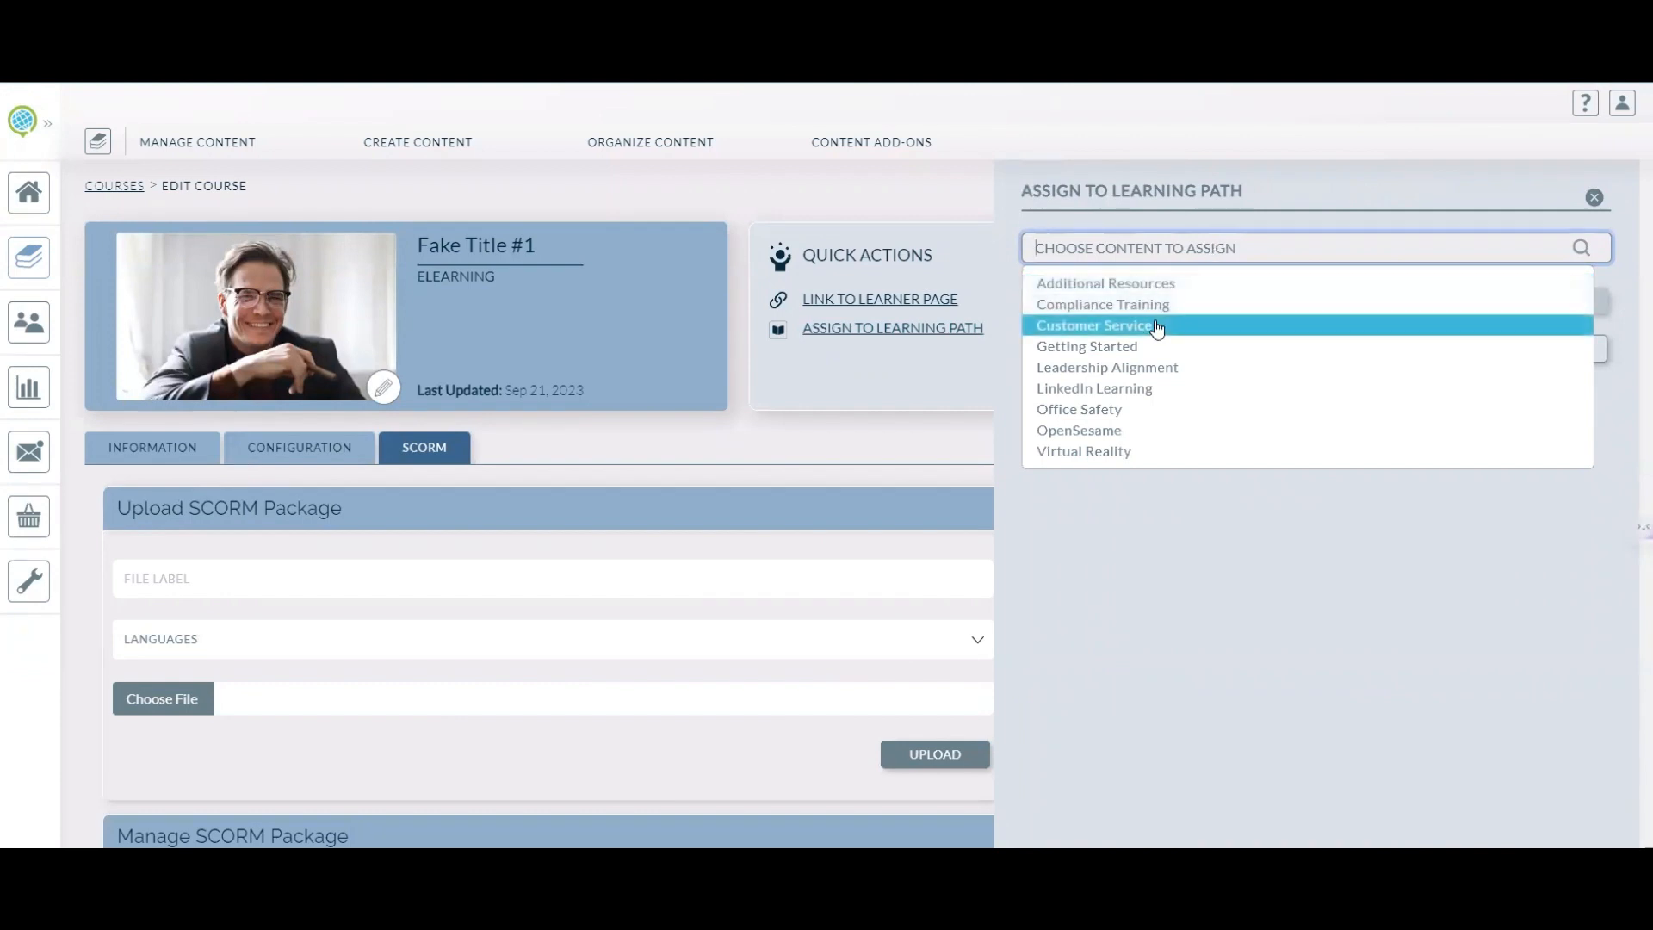
click(1202, 327)
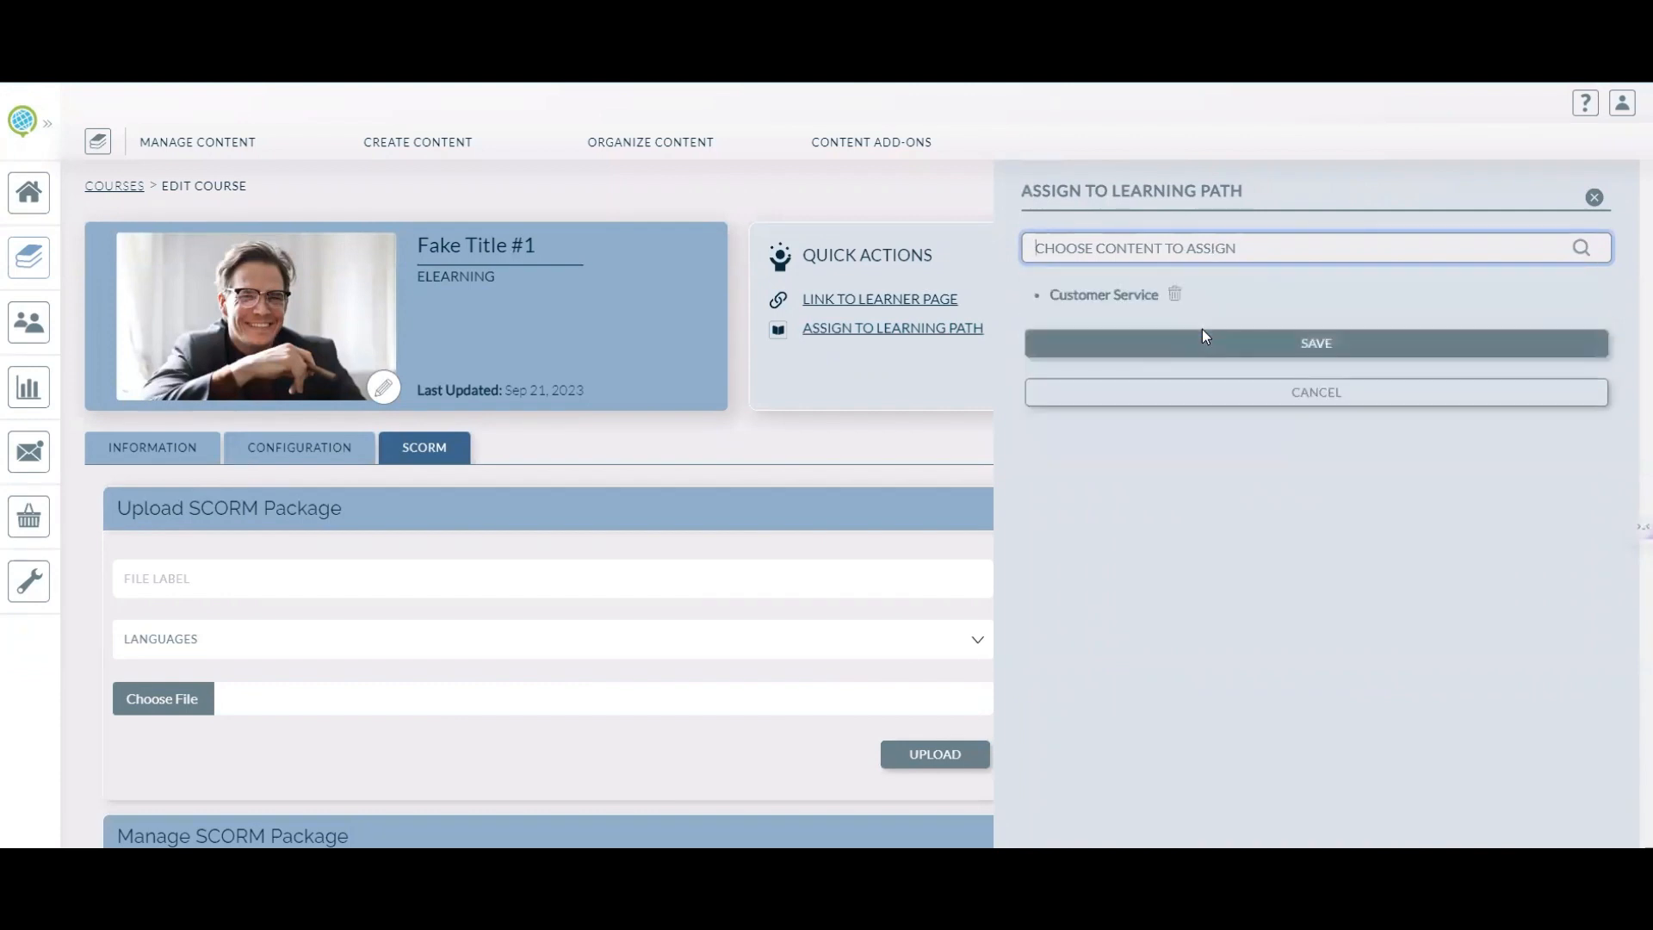
click(1212, 339)
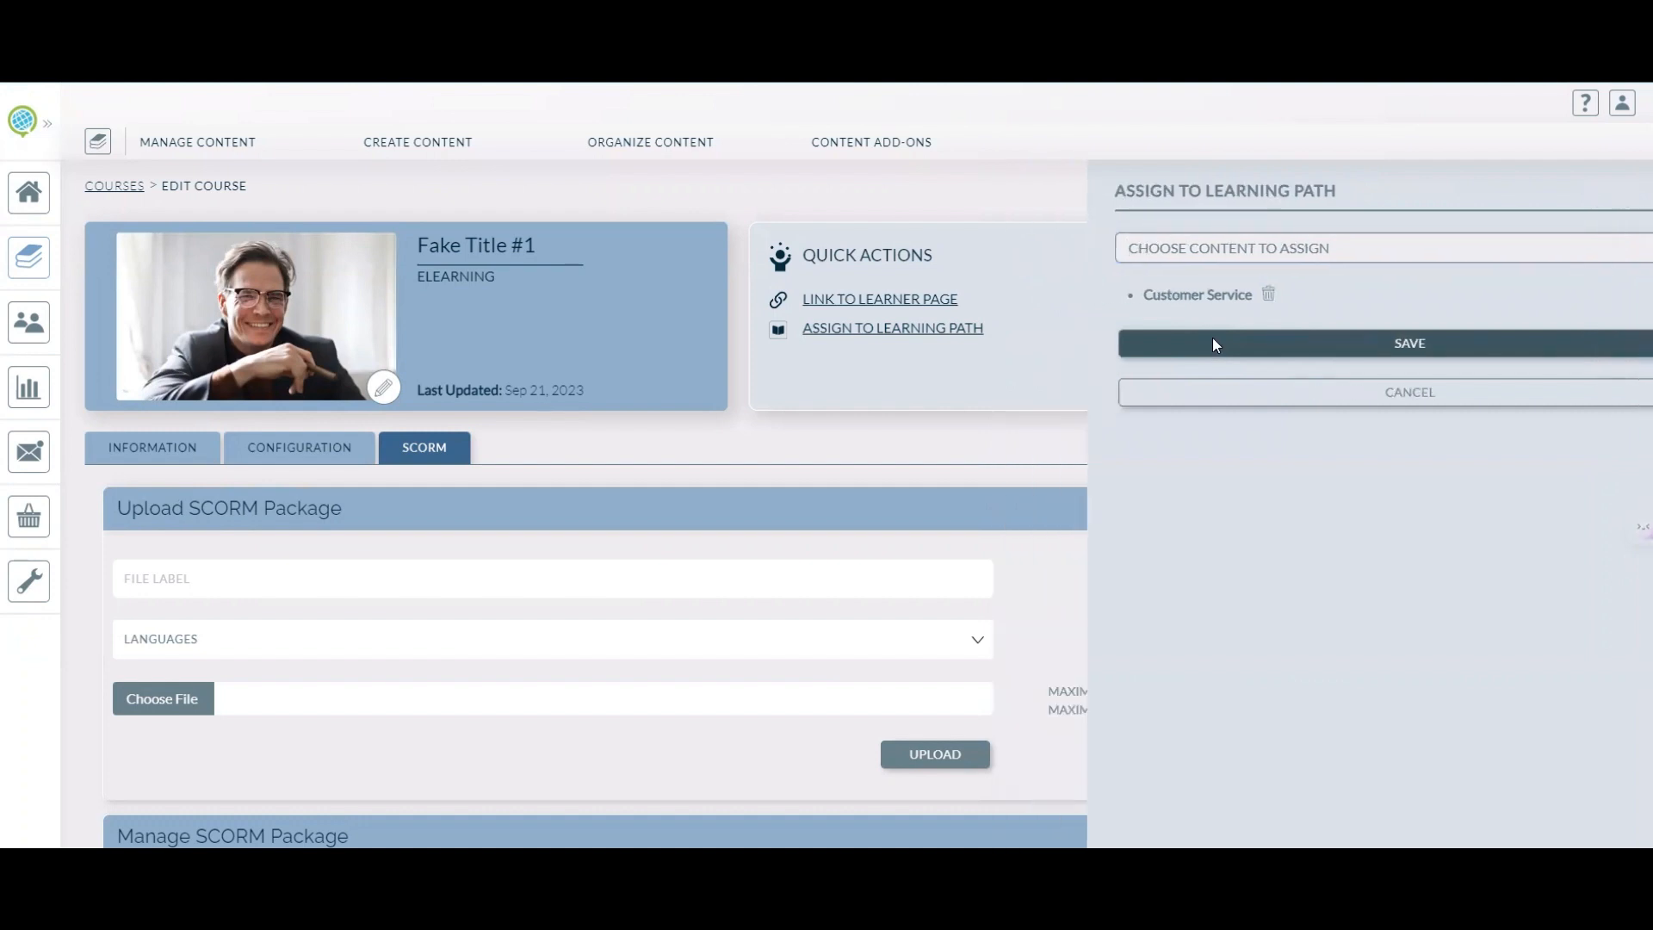